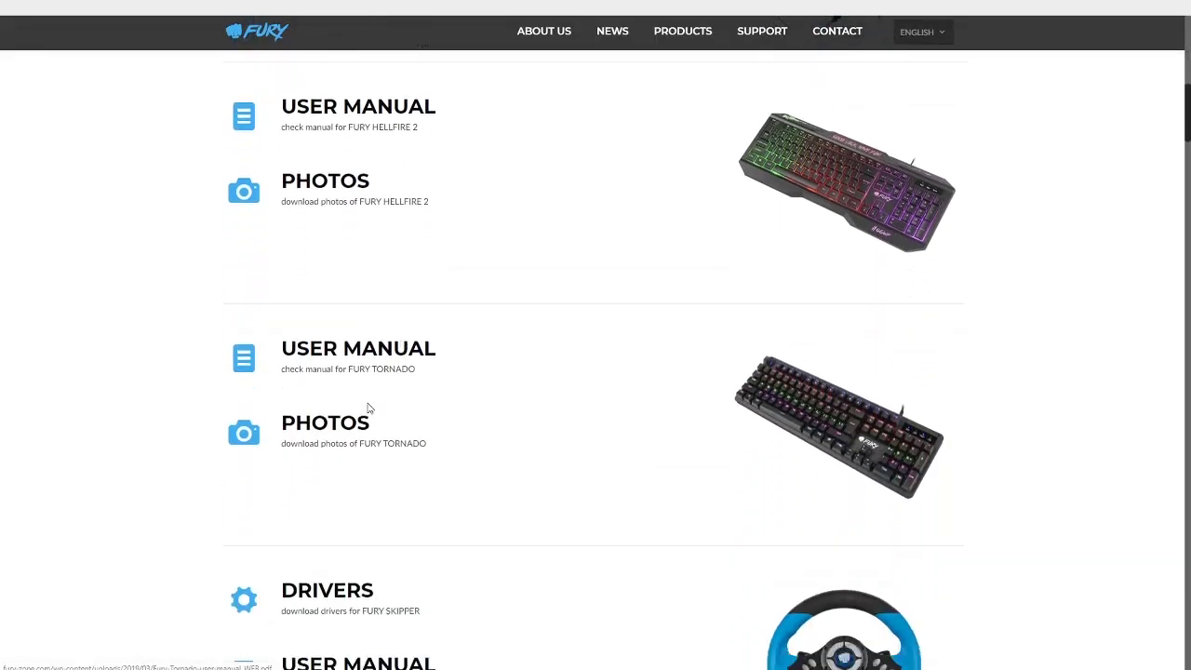
Step: Download the driver from the Fury Hunter product page and open Fury_Hunter_driver (2).zip
scroll(367, 399, down, 8)
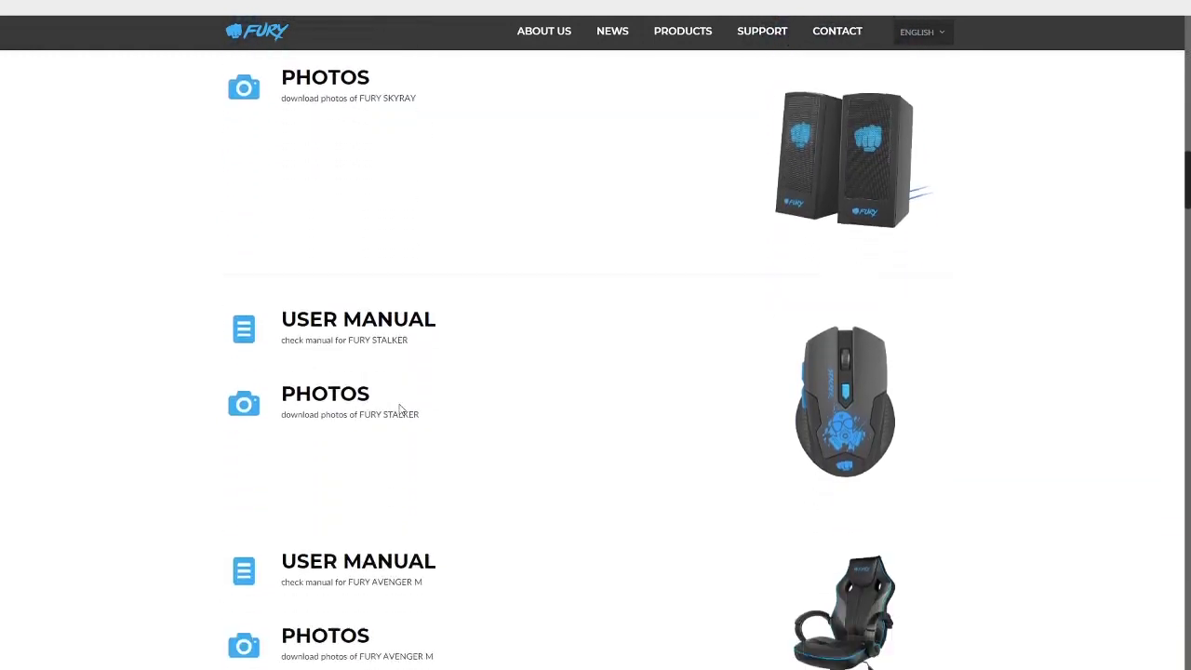
scroll(400, 413, down, 1)
scroll(393, 394, up, 2)
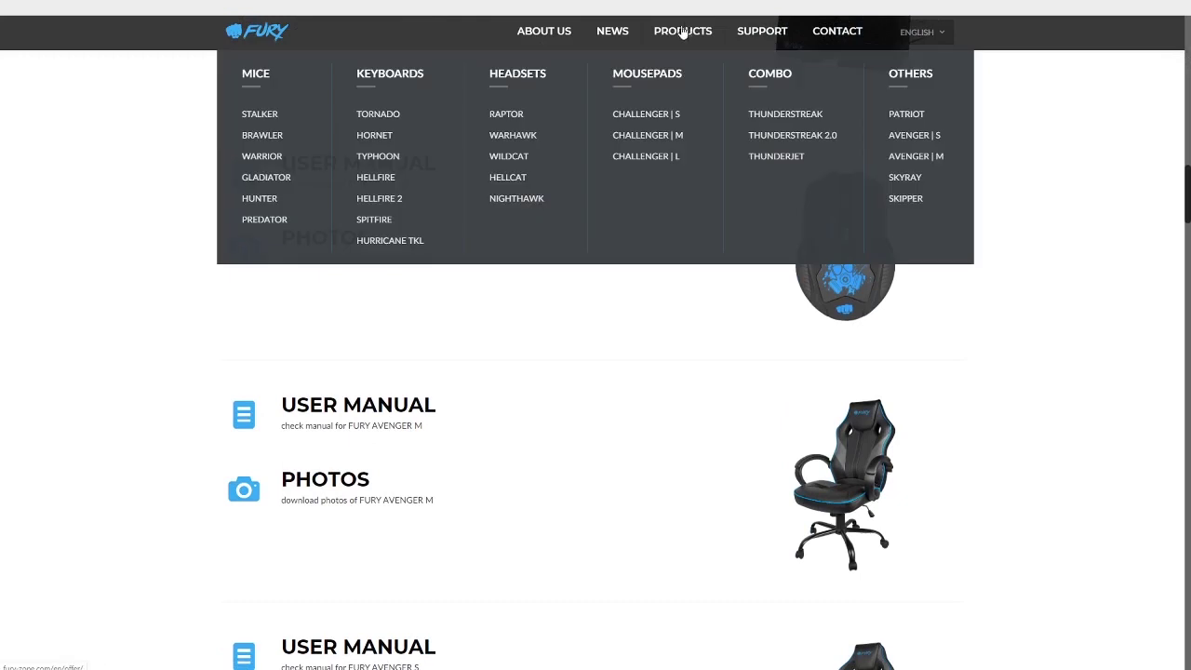
mouse_move(653, 36)
click(281, 201)
scroll(395, 549, down, 8)
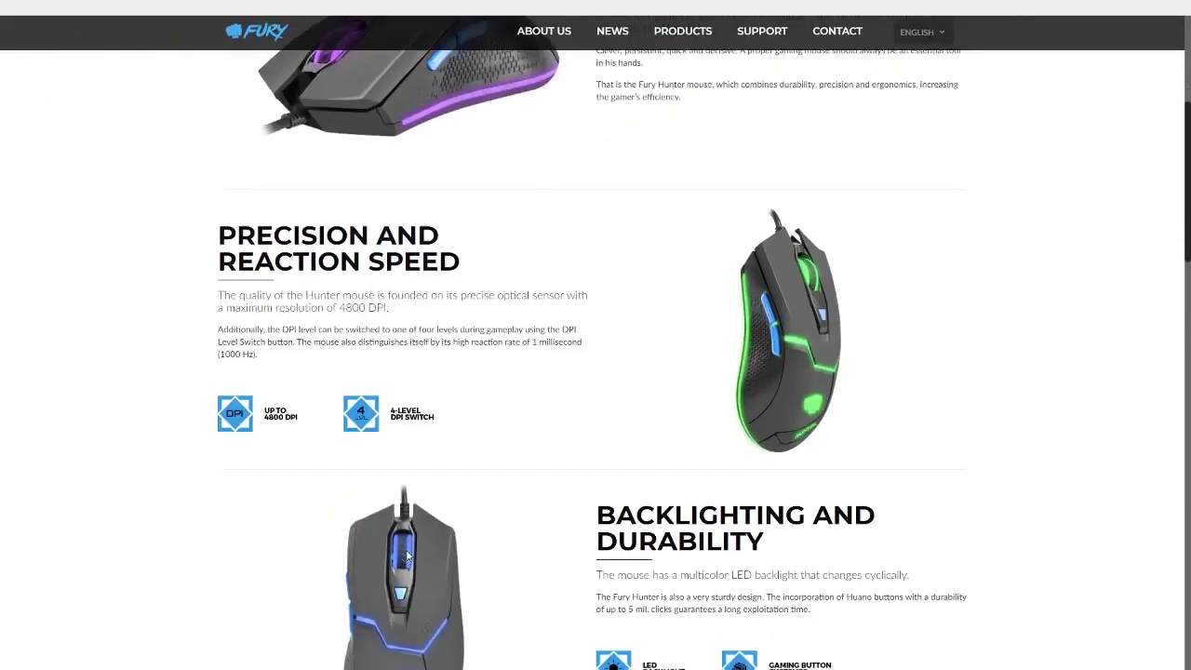
scroll(399, 563, down, 20)
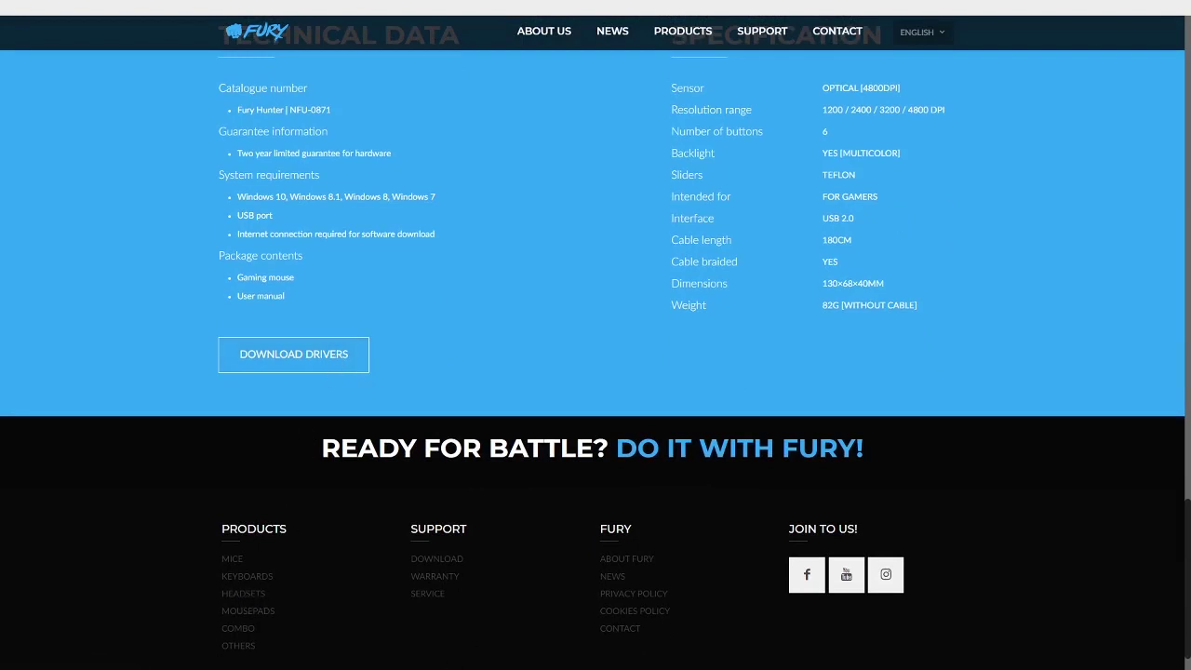
click(88, 656)
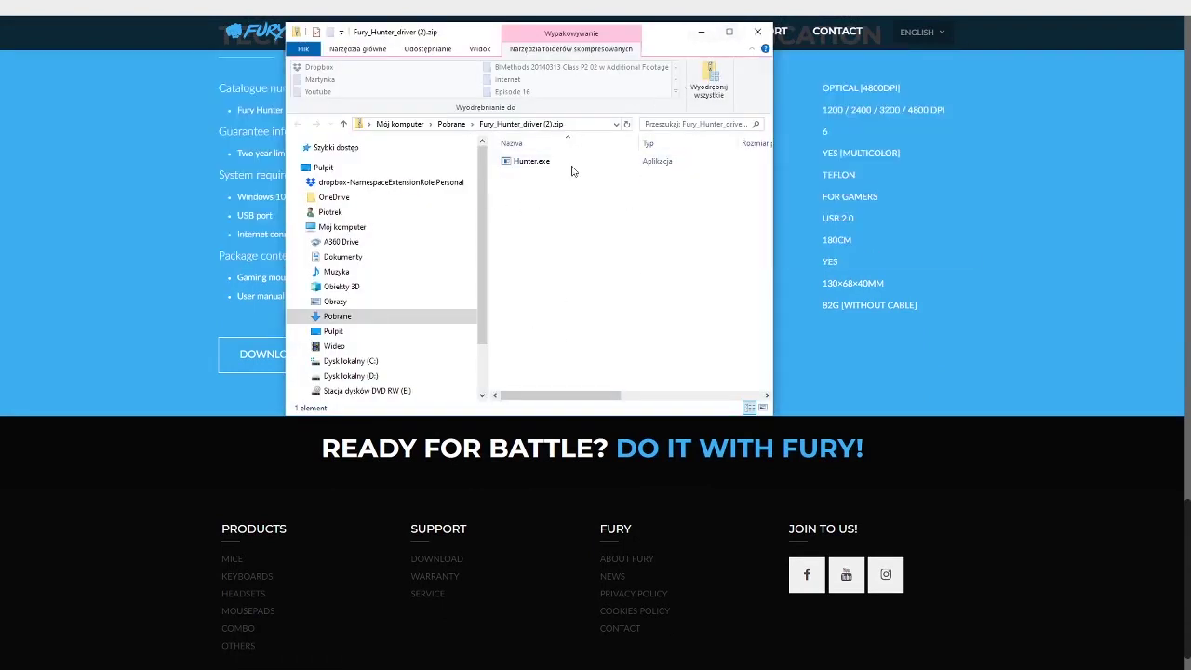
Step: Close the driver zip window and launch Hunter.exe from the desktop
click(766, 34)
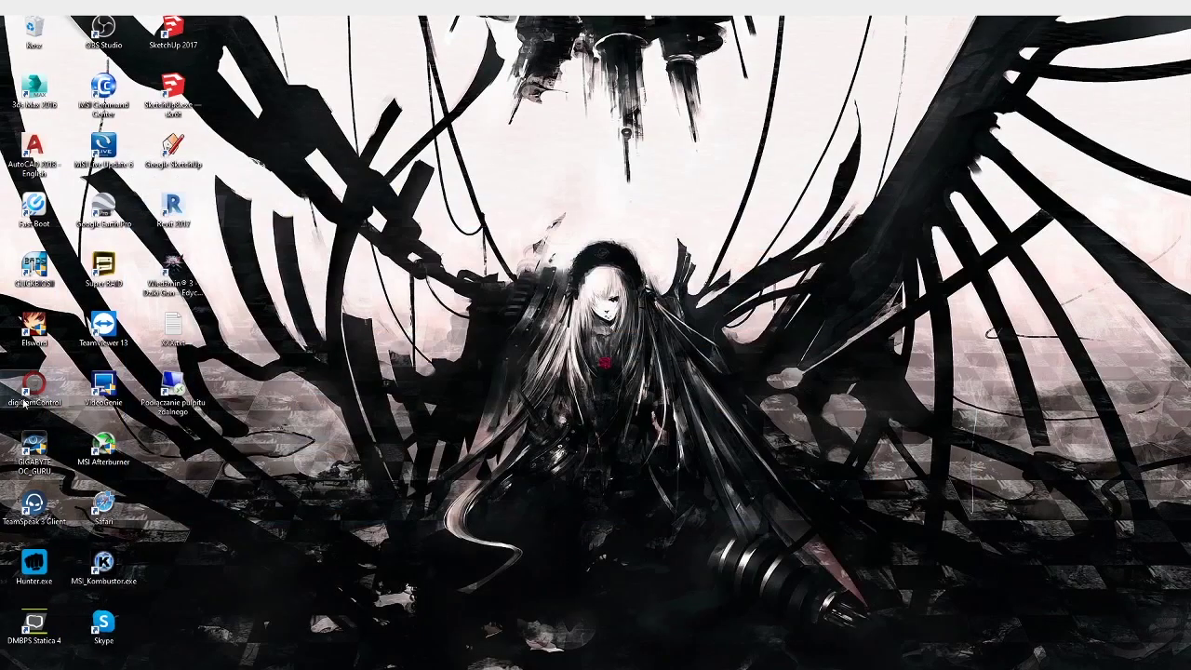
double_click(31, 565)
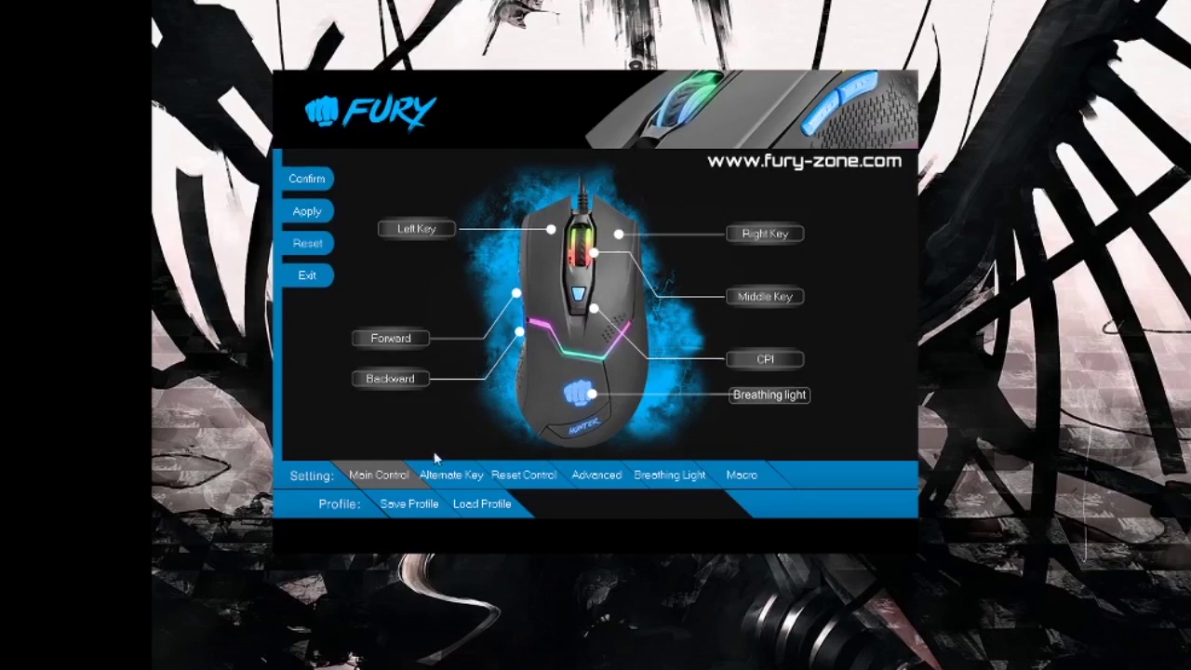
Step: Show the Main Control button-mapping settings in the Hunter software
click(405, 480)
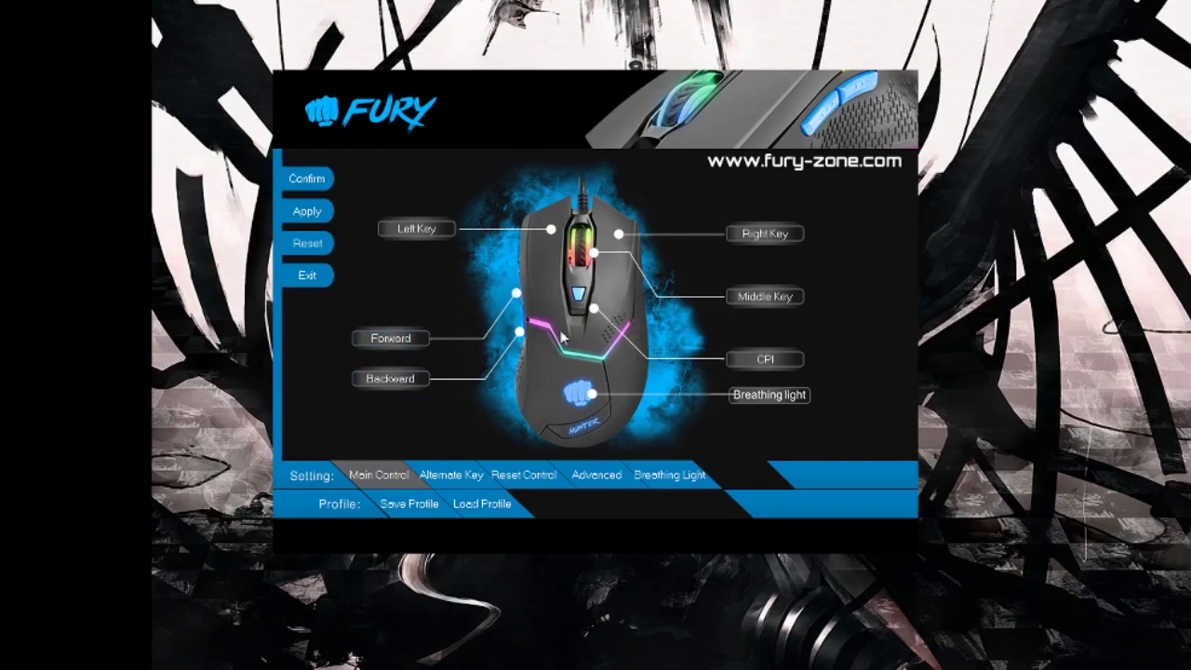
Step: Assign the Forward side button to Media Fn > Volume +
click(409, 341)
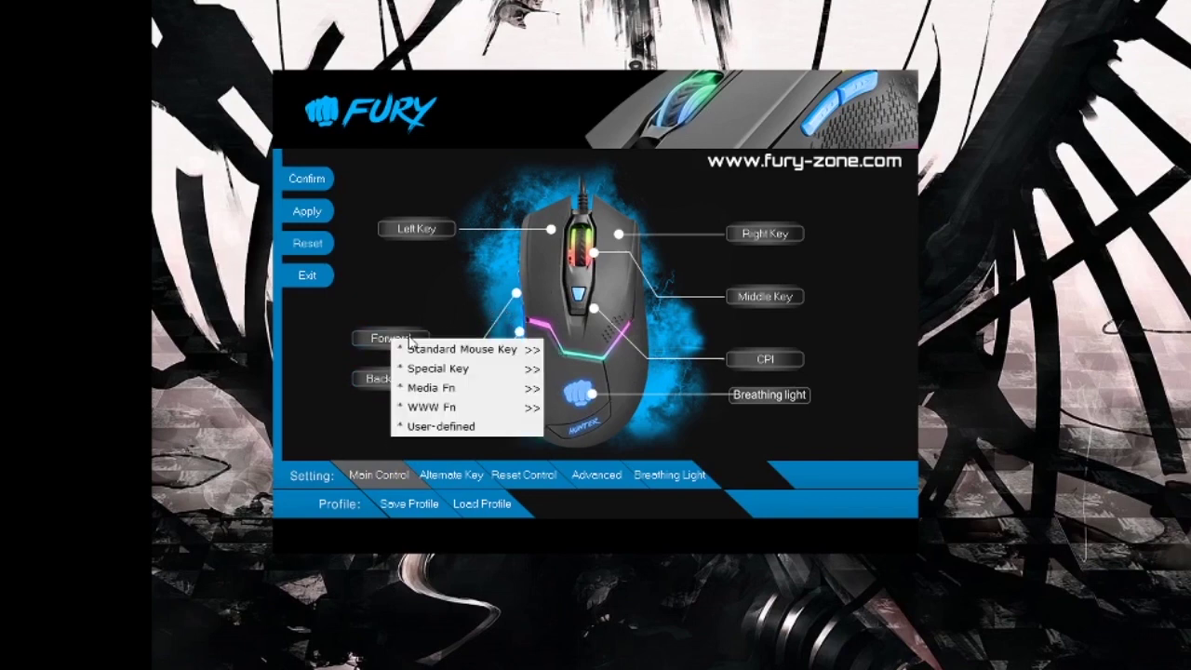
click(499, 300)
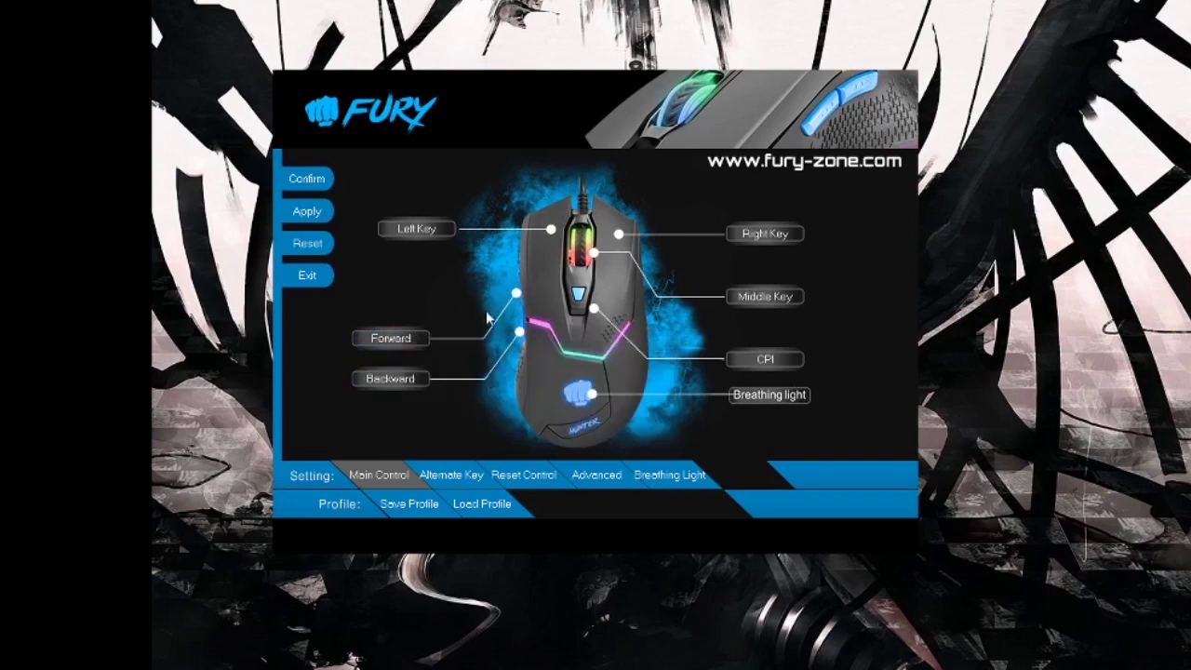
click(410, 339)
mouse_move(471, 386)
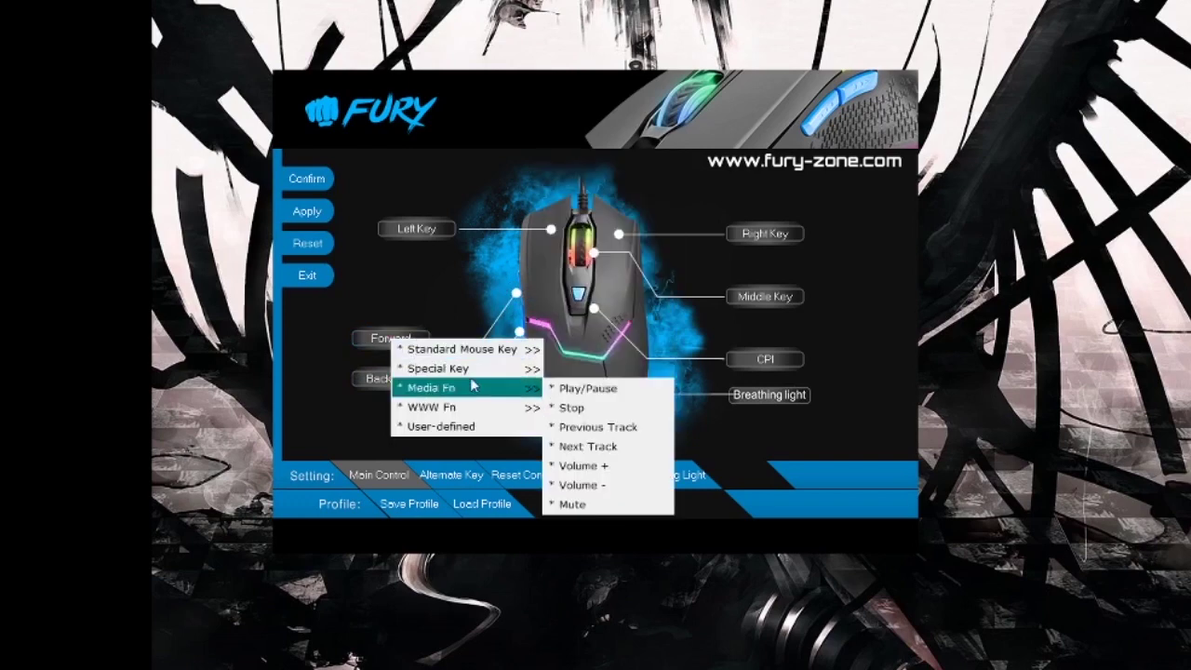
click(600, 466)
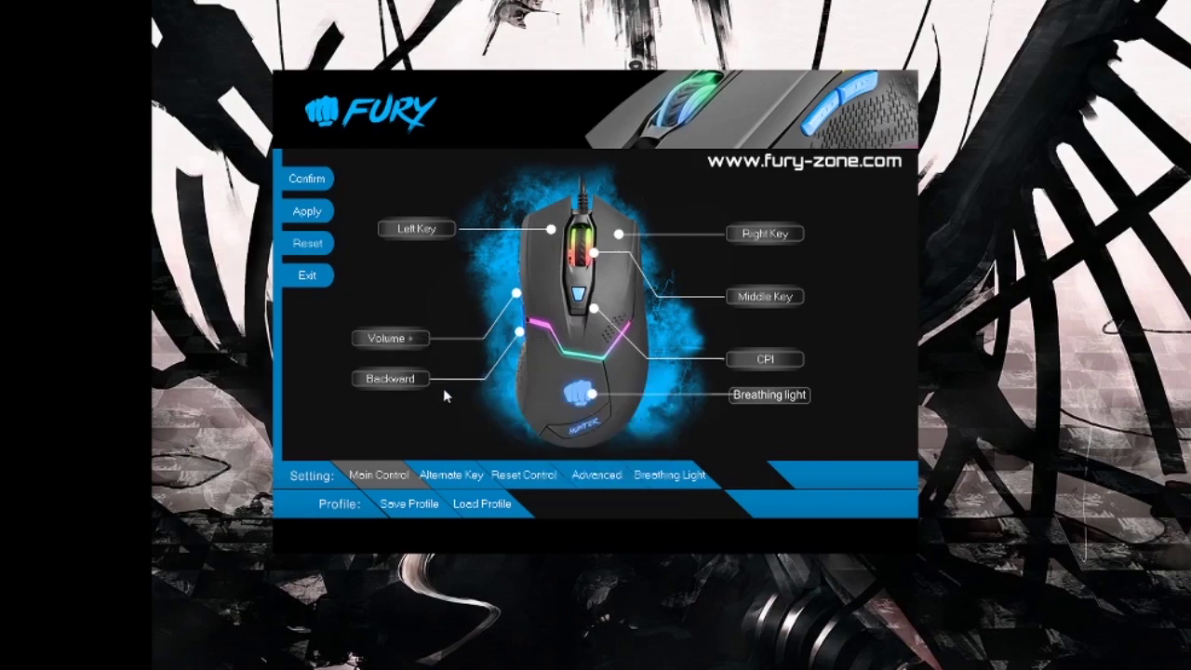
Step: Assign the Backward side button to Volume − and confirm the changes
click(414, 381)
mouse_move(439, 415)
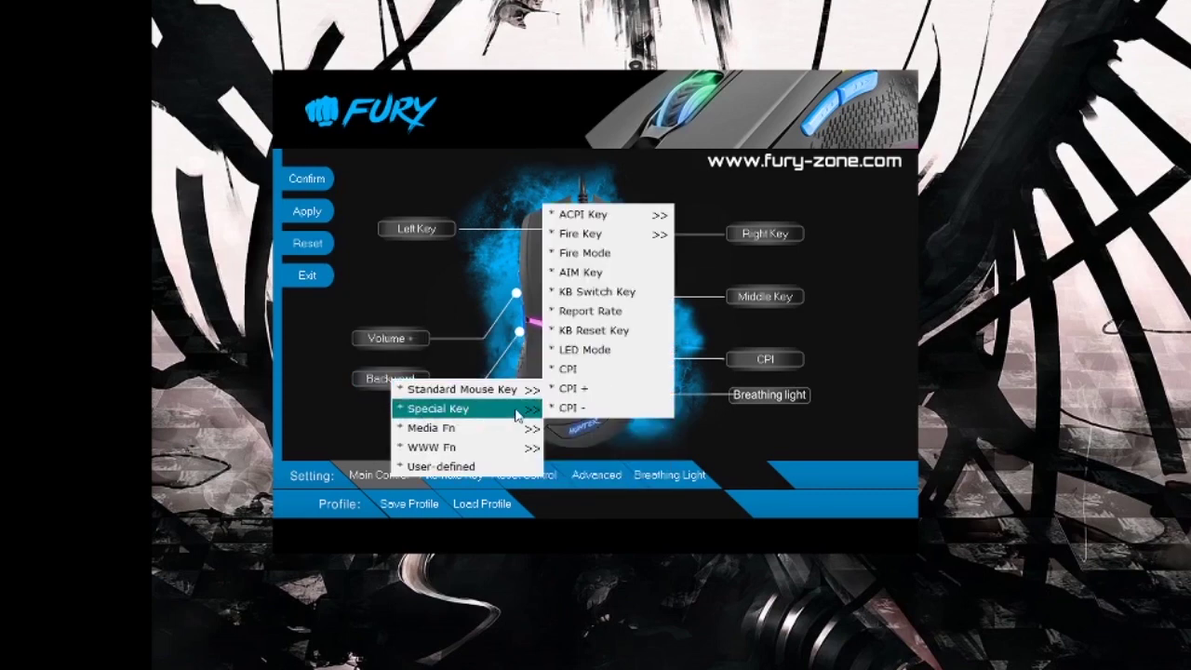
mouse_move(502, 427)
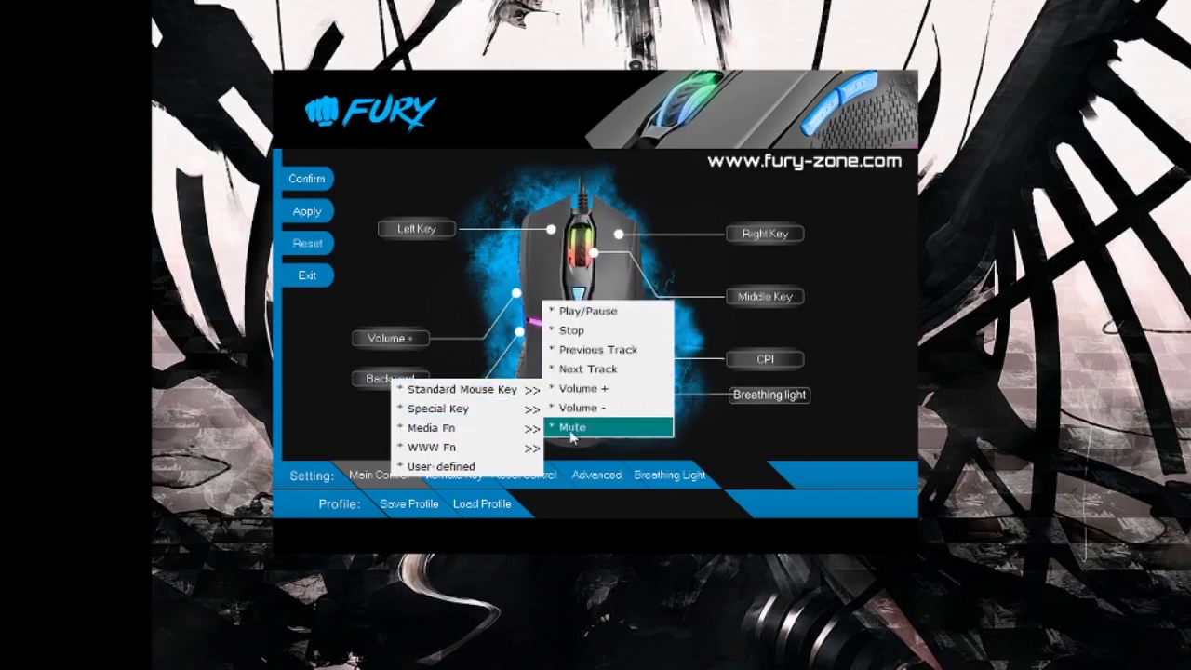
click(578, 409)
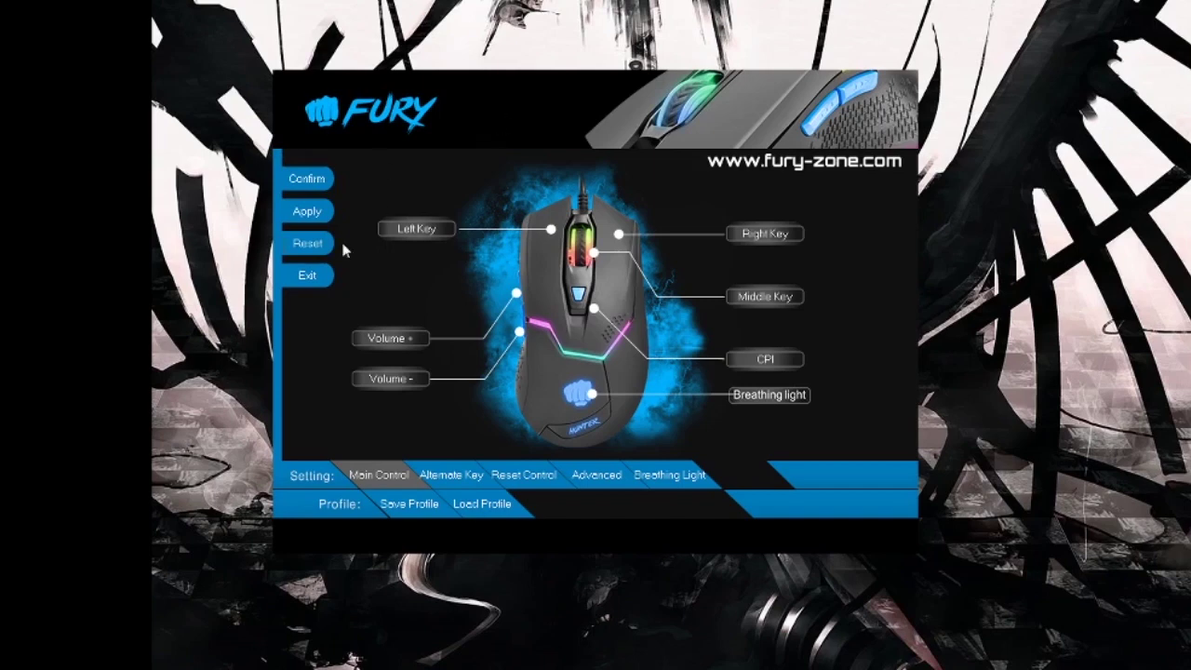
click(307, 179)
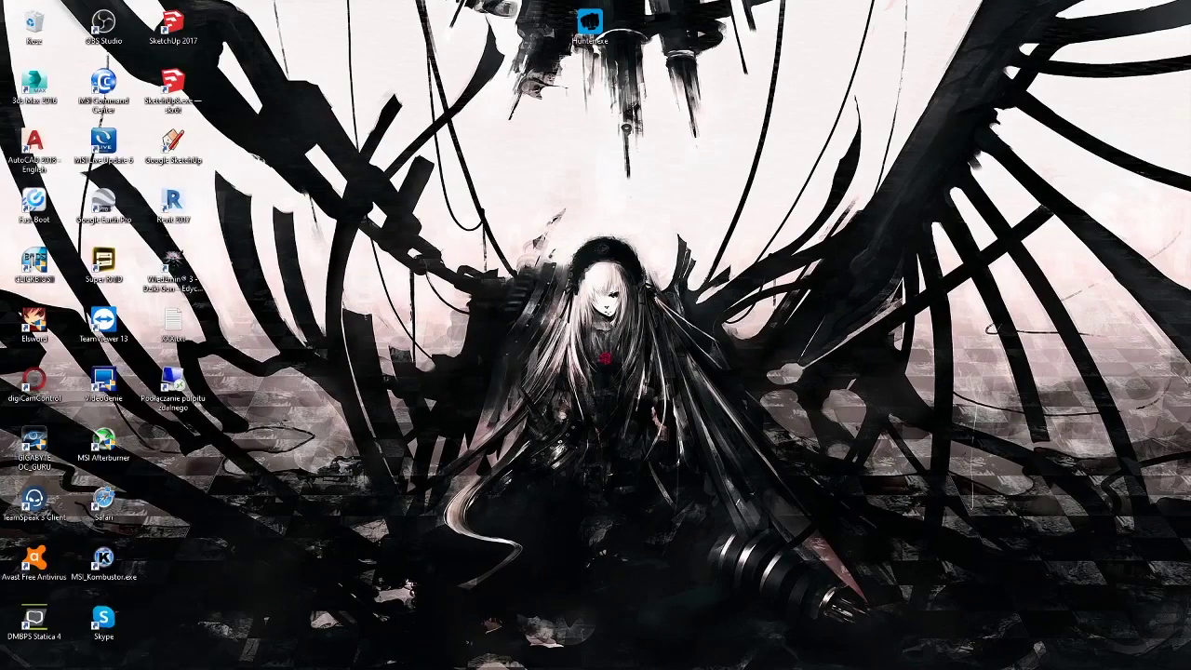
Step: Test volume up and down with the side buttons, then relaunch Hunter and dismiss the device-not-found warning
key(XF86AudioRaiseVolume)
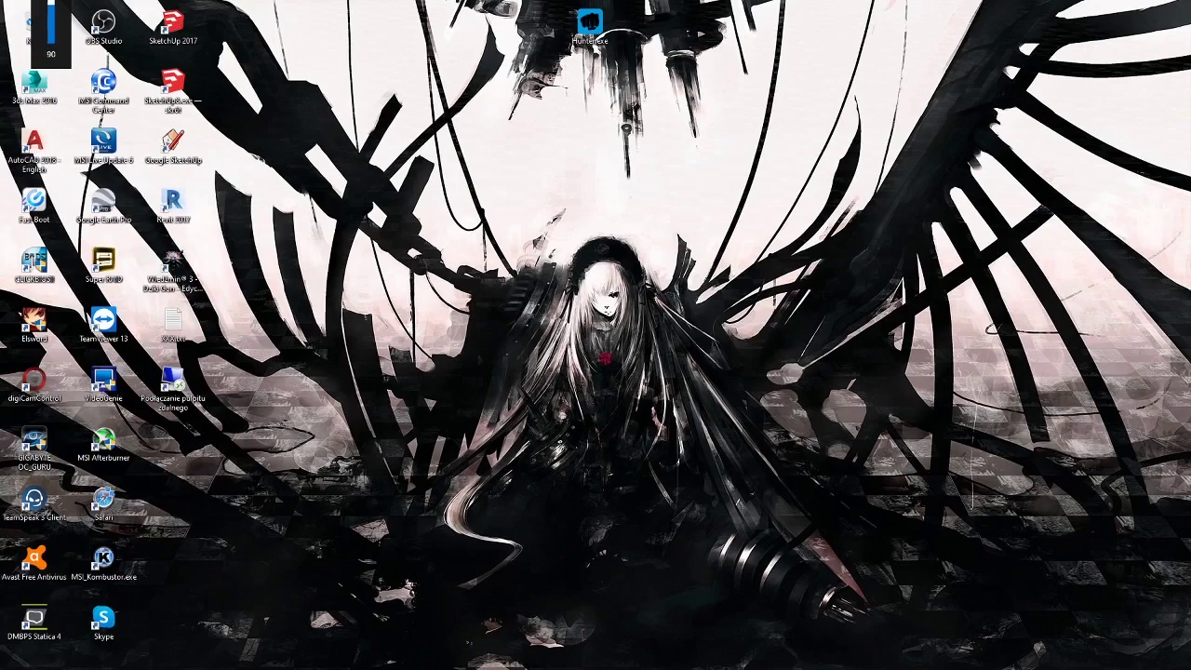
key(XF86AudioLowerVolume)
key(XF86AudioLowerVolume)
key(XF86AudioLowerVolume)
key(XF86AudioLowerVolume)
key(XF86AudioLowerVolume)
key(XF86AudioLowerVolume)
key(XF86AudioLowerVolume)
key(XF86AudioLowerVolume)
key(XF86AudioLowerVolume)
key(XF86AudioLowerVolume)
key(XF86AudioLowerVolume)
key(XF86AudioLowerVolume)
key(XF86AudioLowerVolume)
key(XF86AudioLowerVolume)
key(XF86AudioLowerVolume)
key(XF86AudioLowerVolume)
key(XF86AudioLowerVolume)
key(XF86AudioLowerVolume)
key(XF86AudioLowerVolume)
key(XF86AudioLowerVolume)
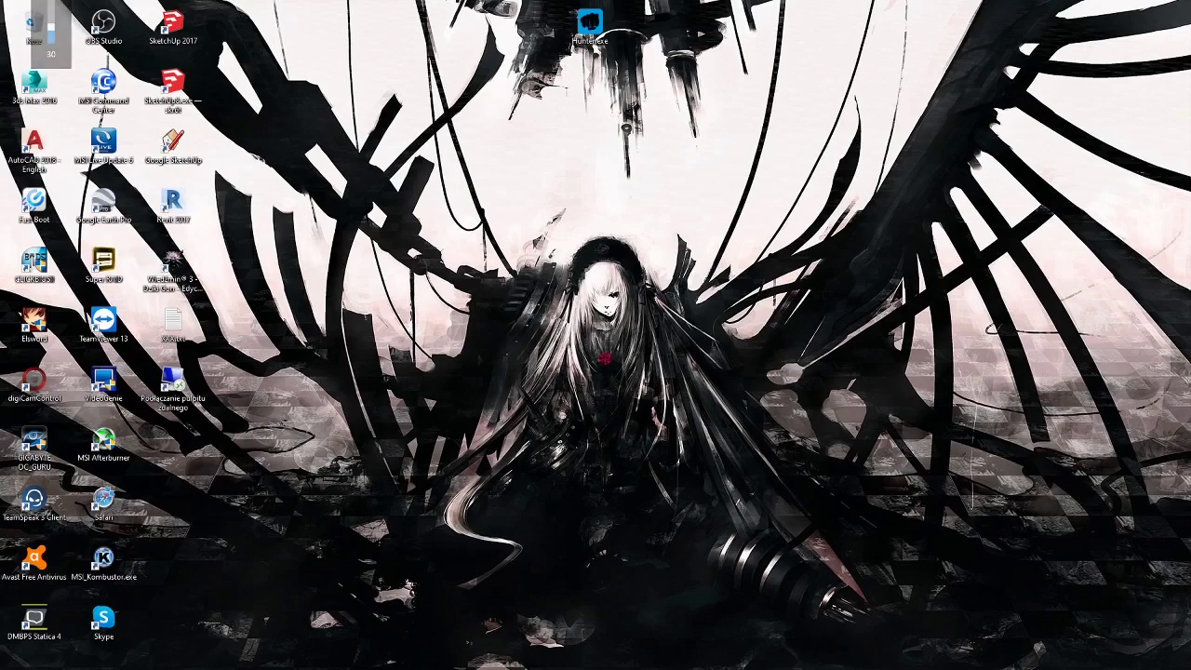
double_click(589, 25)
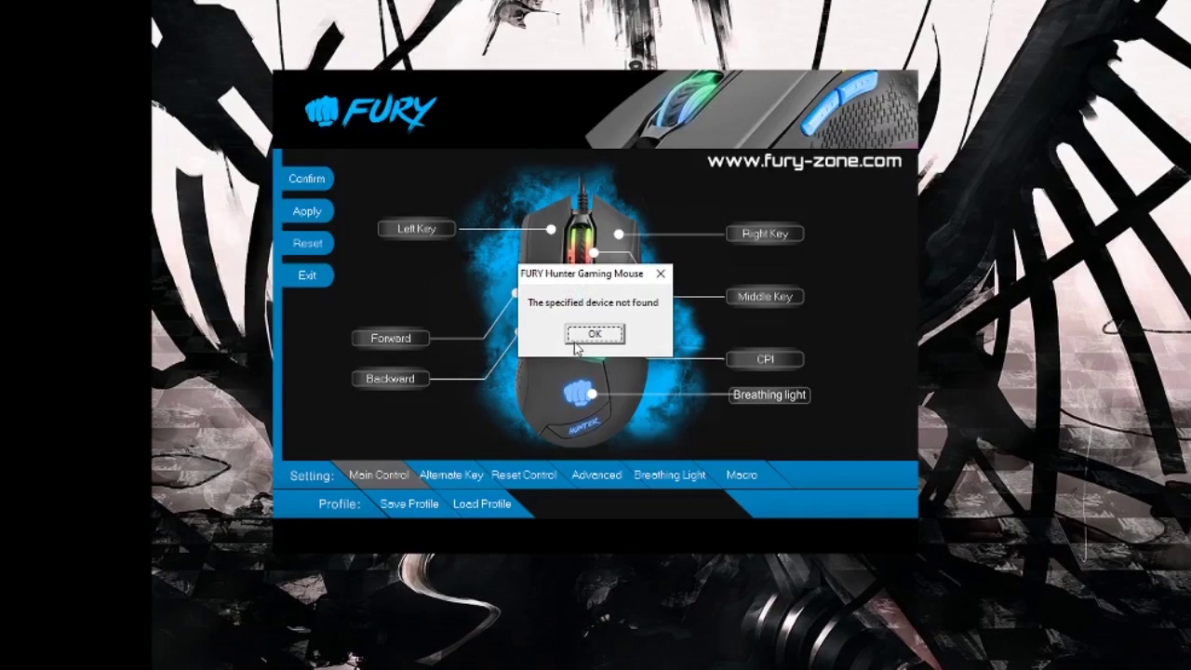
click(588, 338)
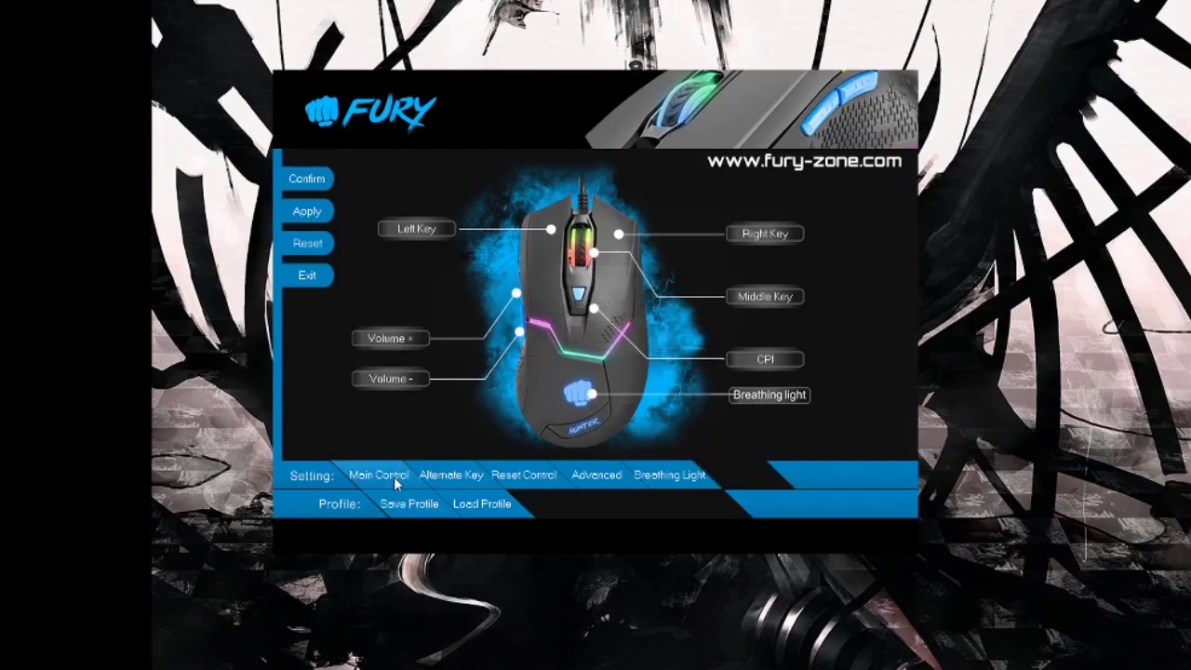
Step: Switch to the Alternate Key assignments and bring up the Save Profile .bin dialog
click(450, 479)
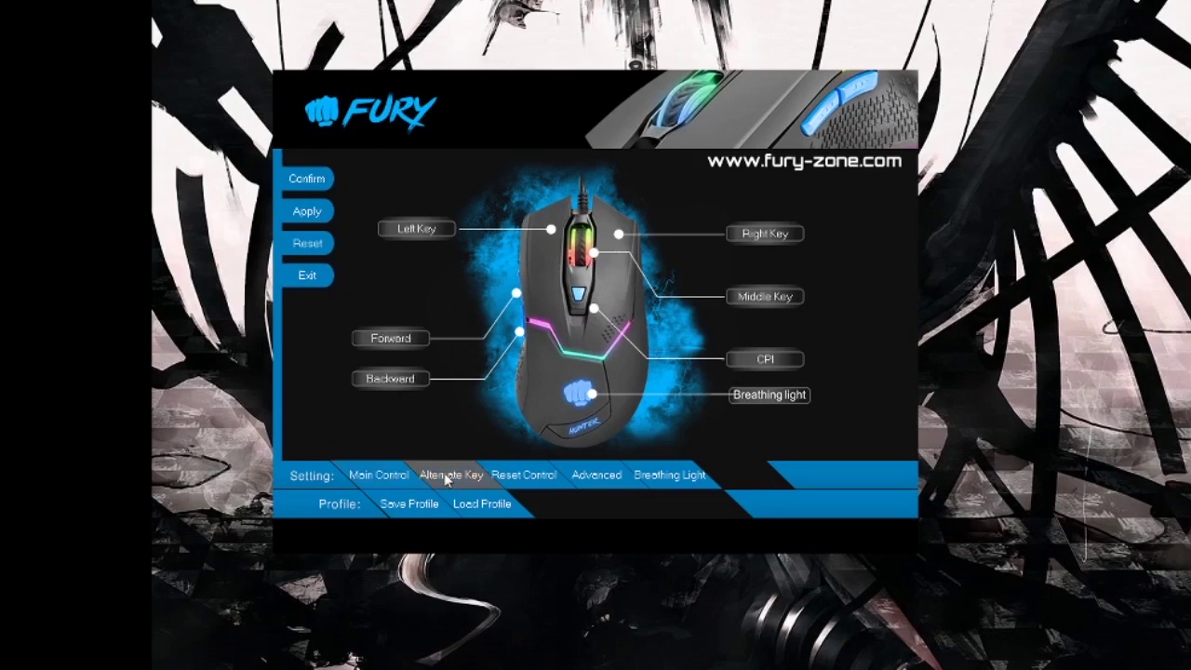
click(410, 504)
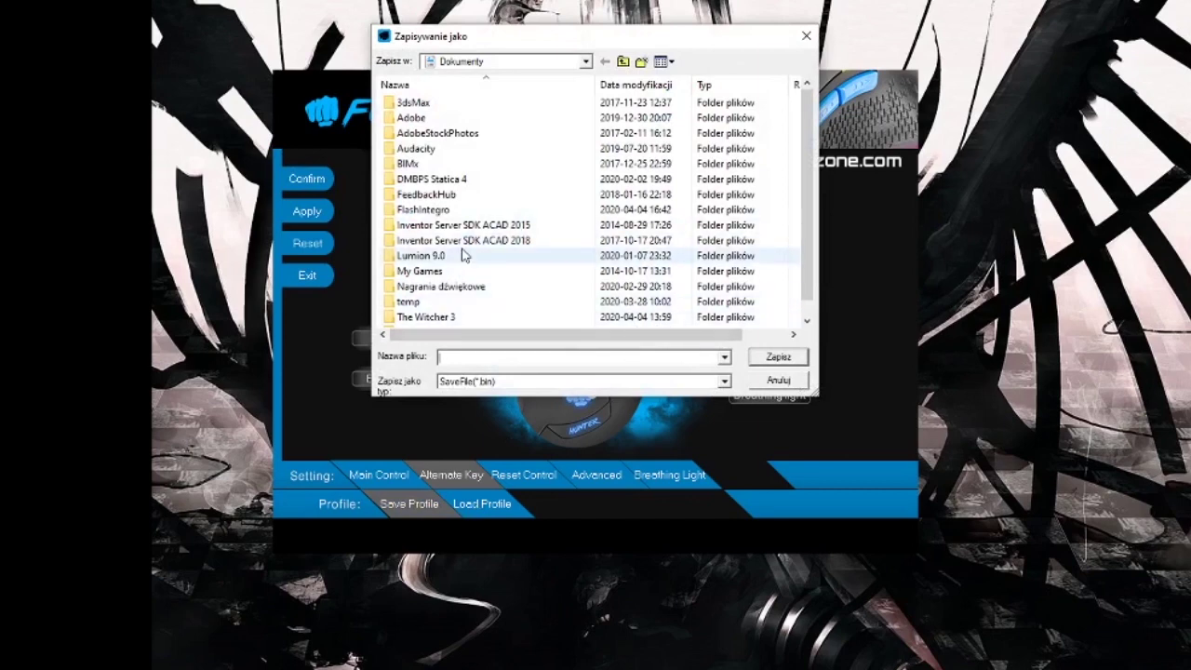
Step: Cancel the profile save and set the Advanced tab's Mouse Speed to level 7
click(785, 383)
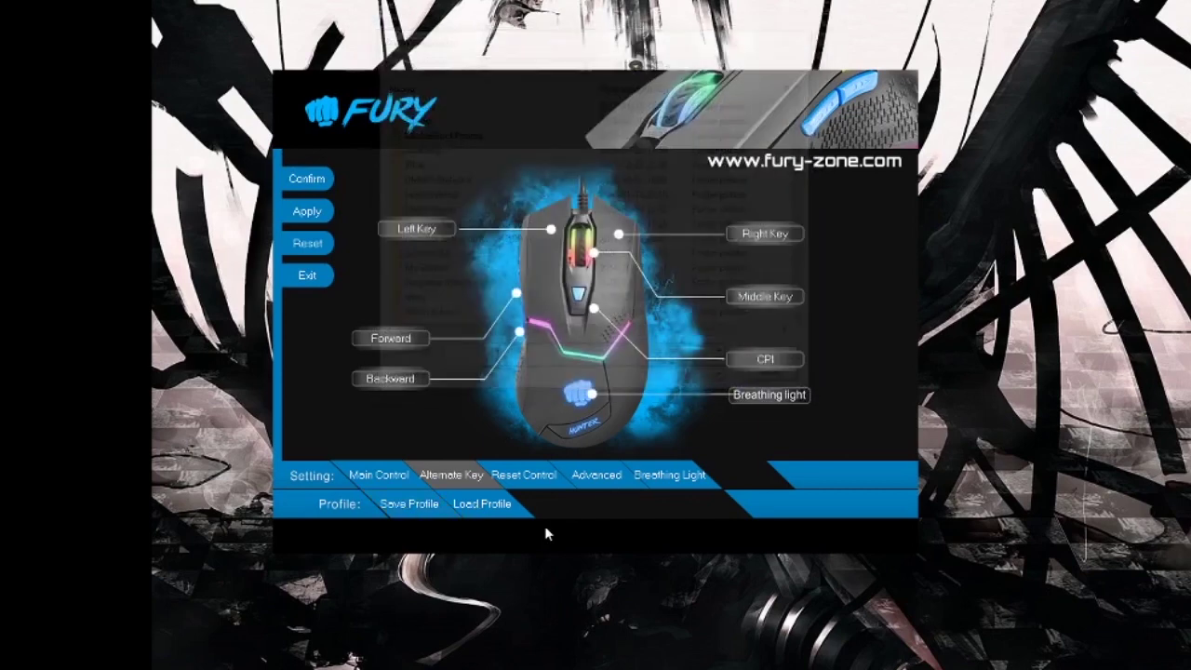
click(607, 480)
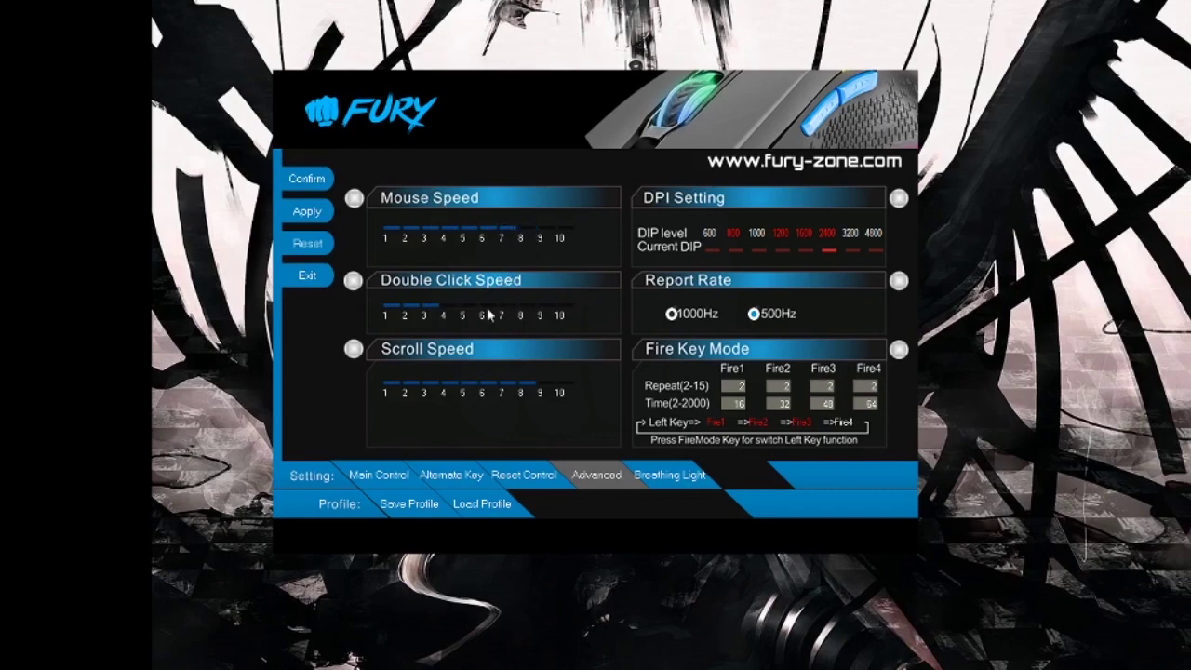
click(531, 233)
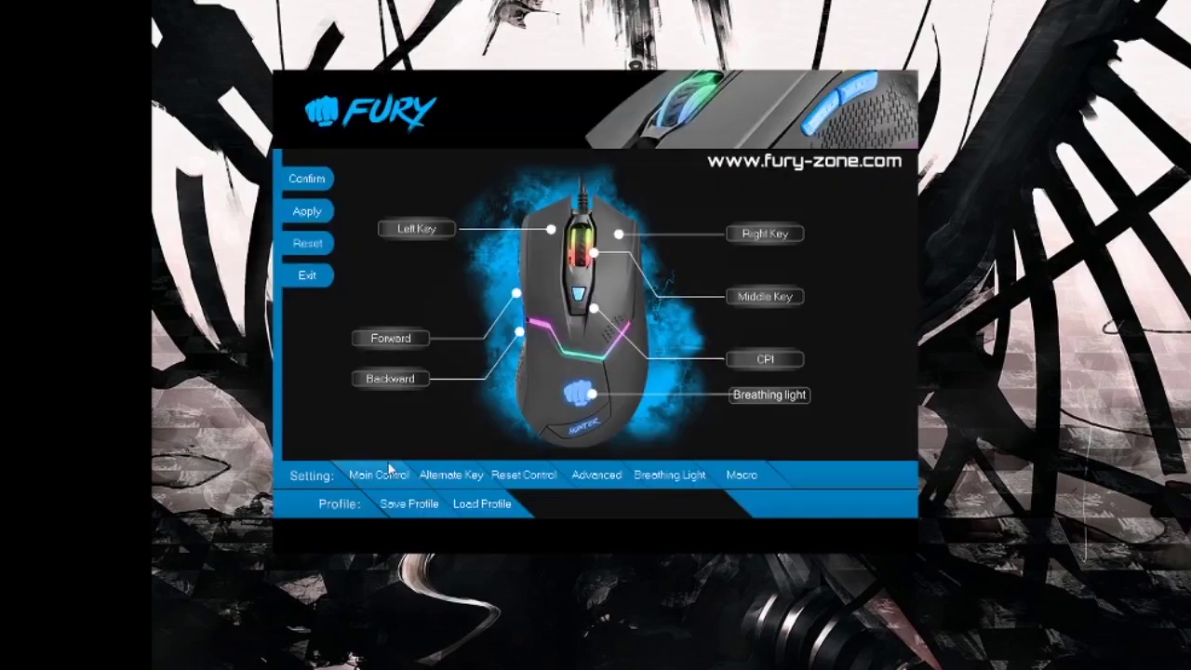
Step: Dismiss the device-not-found warning and return to the Advanced settings page
click(596, 475)
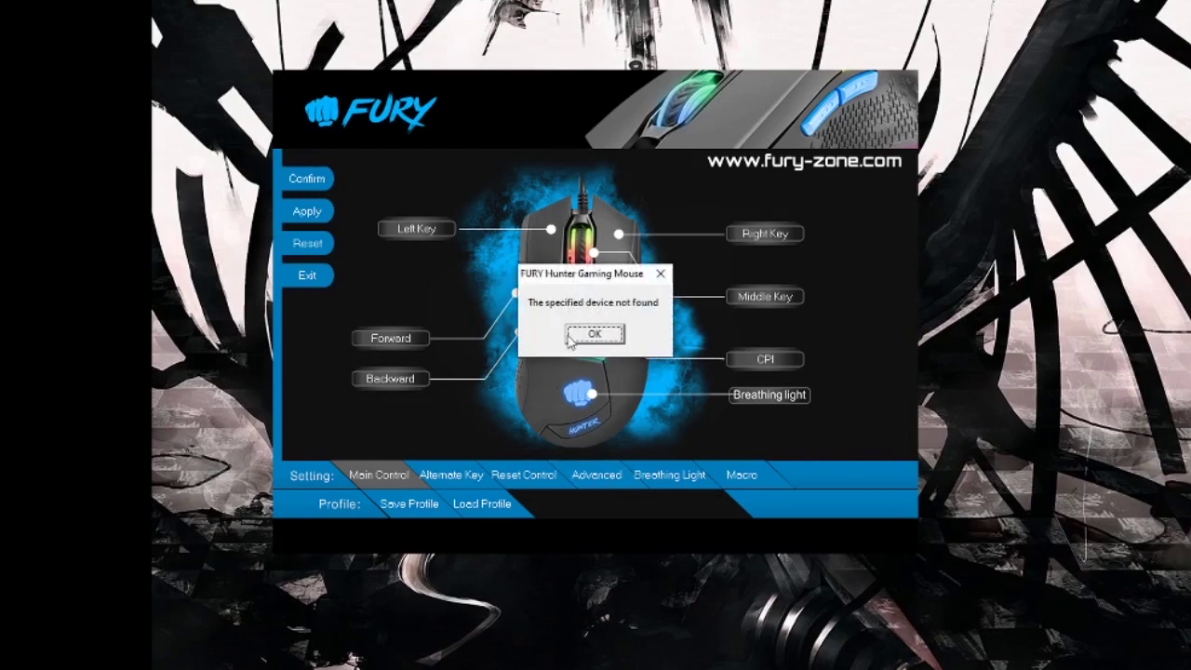
click(607, 338)
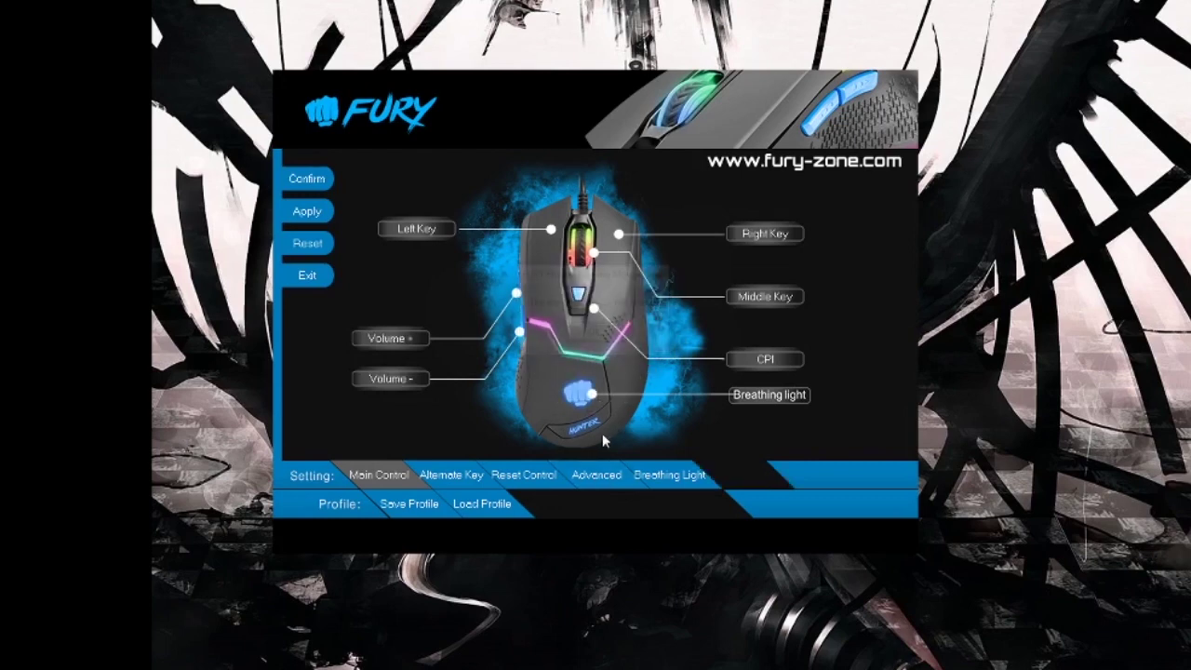
click(606, 475)
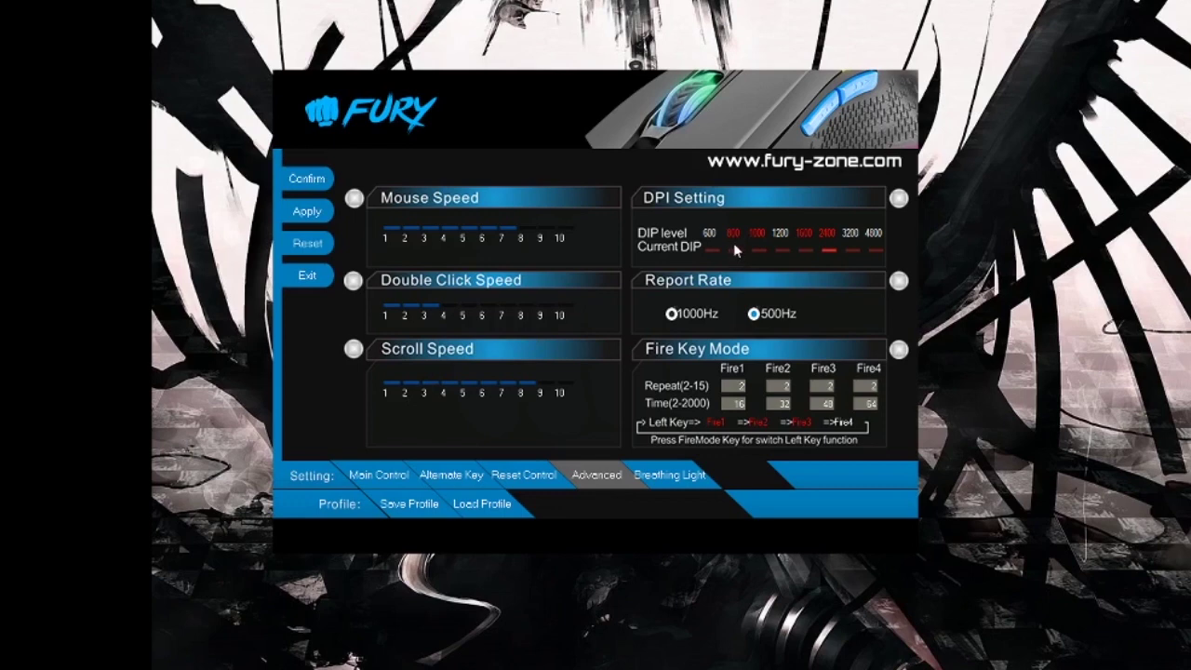
Step: Enable the 1200 DPI level and change the report rate from 500Hz to 1000Hz
click(780, 233)
click(671, 314)
Step: Browse the CPI button's function list on the button diagram without changing it
click(379, 476)
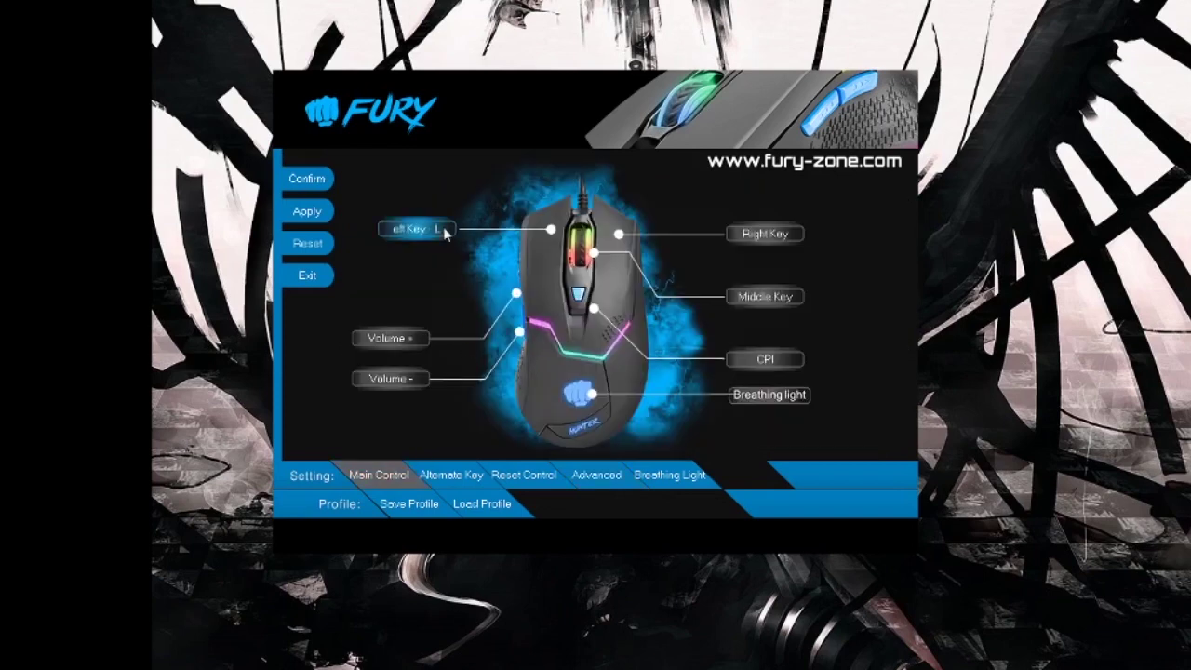
click(768, 363)
mouse_move(732, 407)
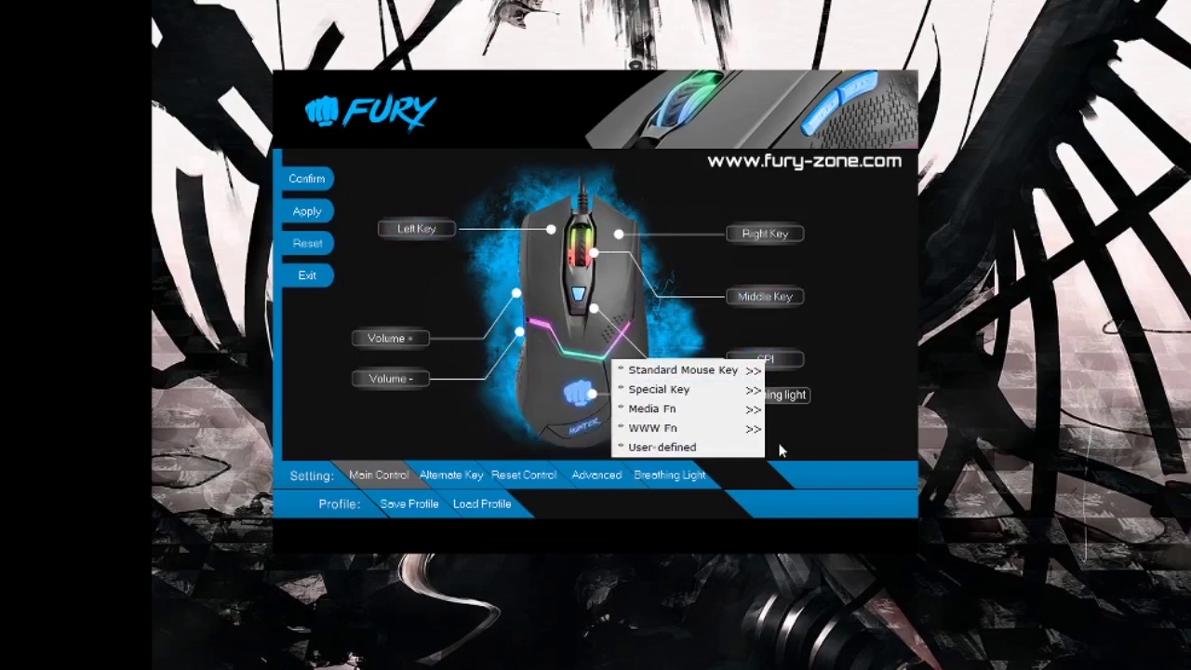
mouse_move(679, 370)
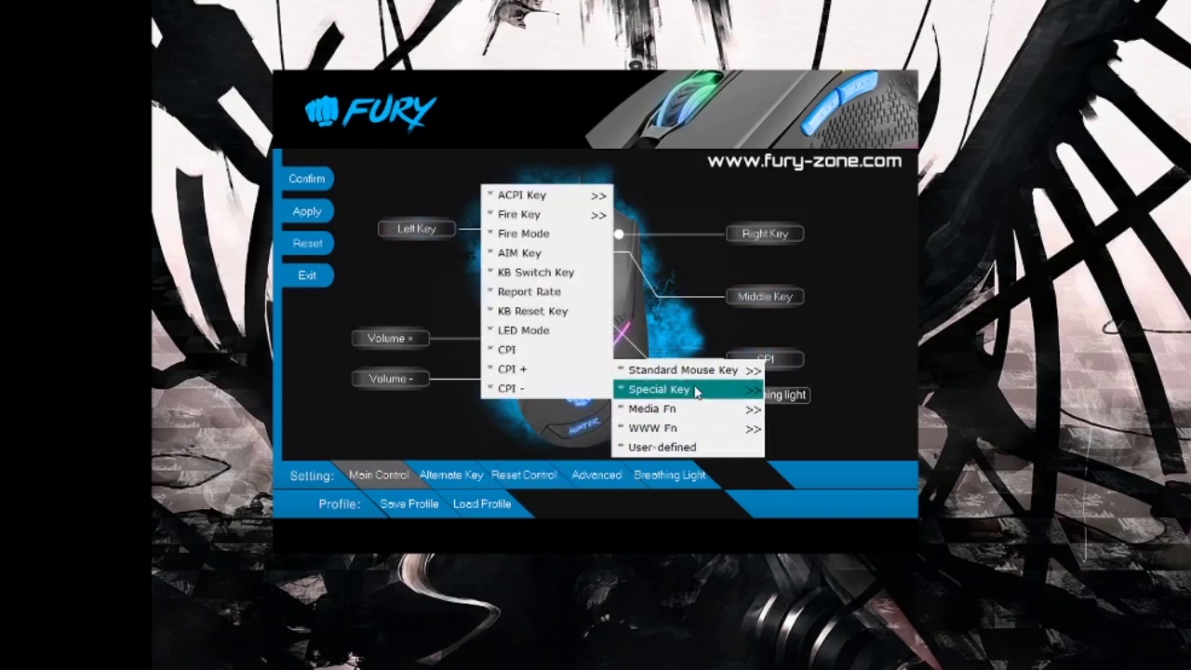
click(335, 426)
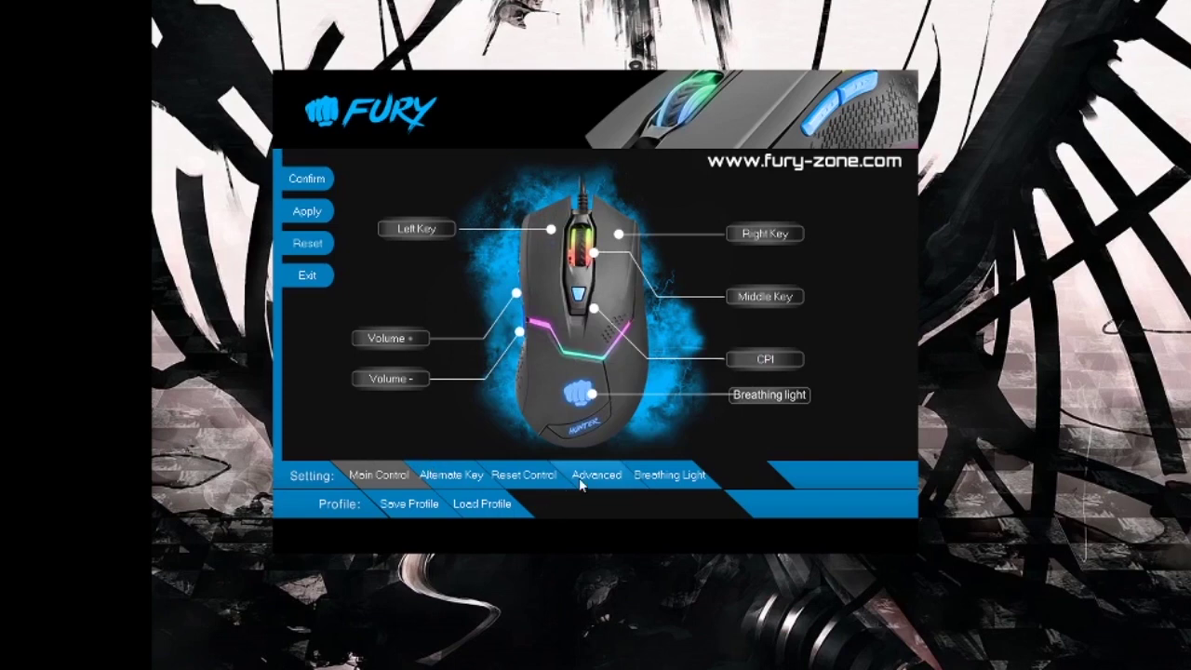
click(581, 481)
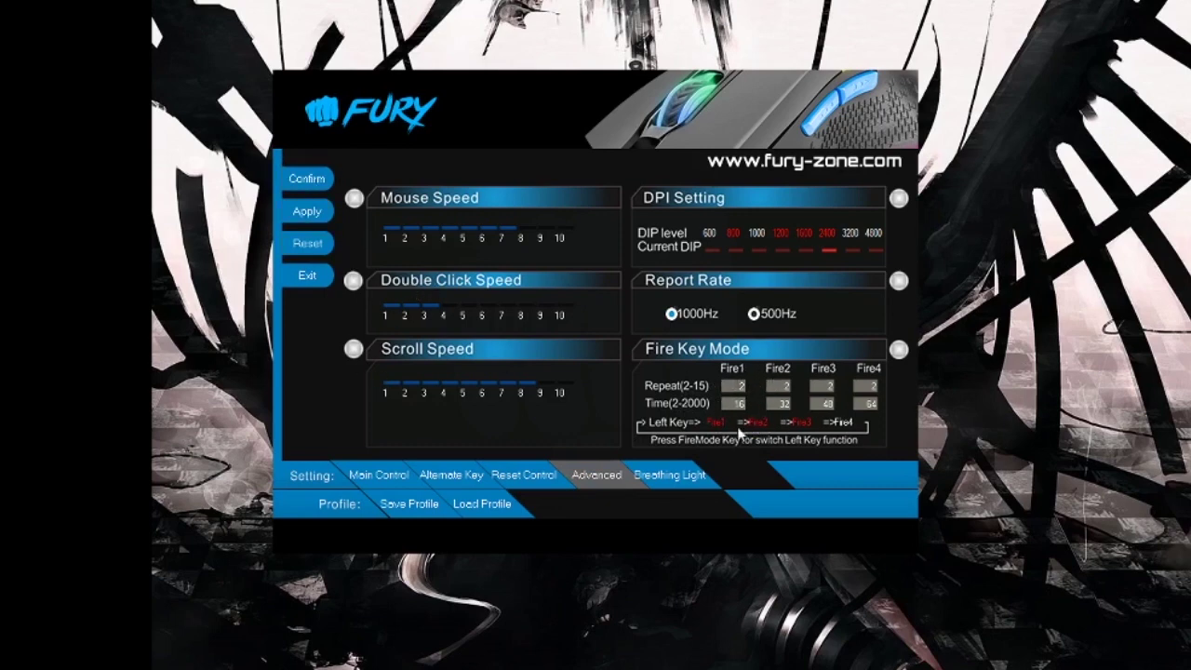
Step: Browse the Volume + button's functions unchanged, then go to the Breathing Light page
click(402, 479)
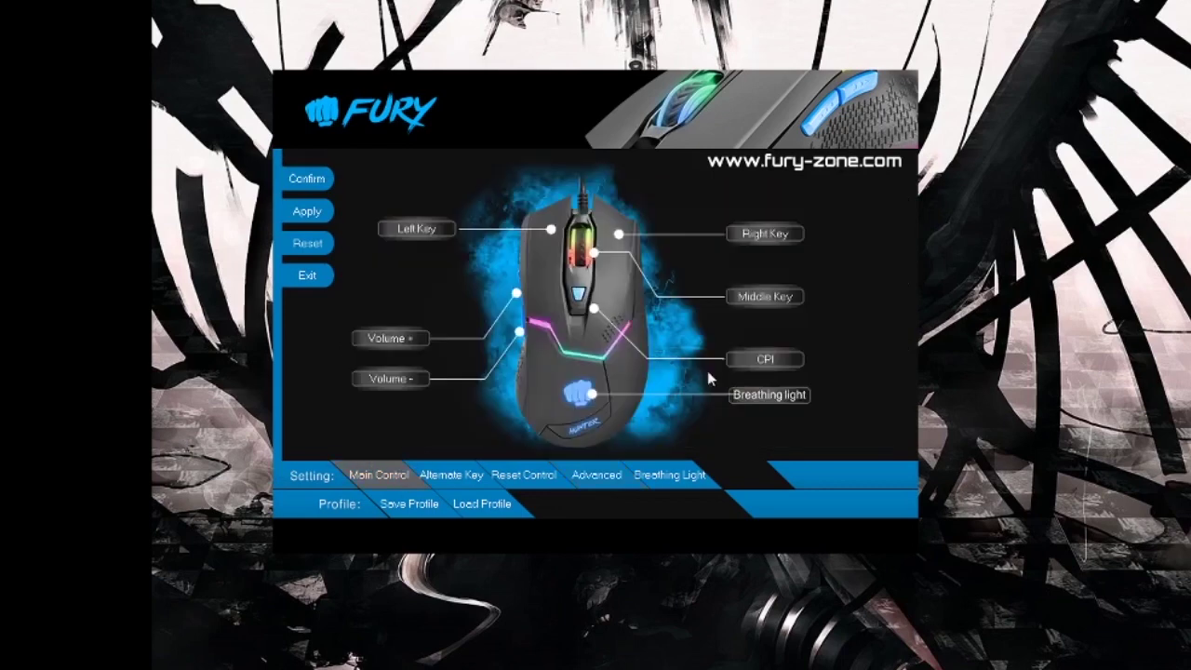
click(391, 339)
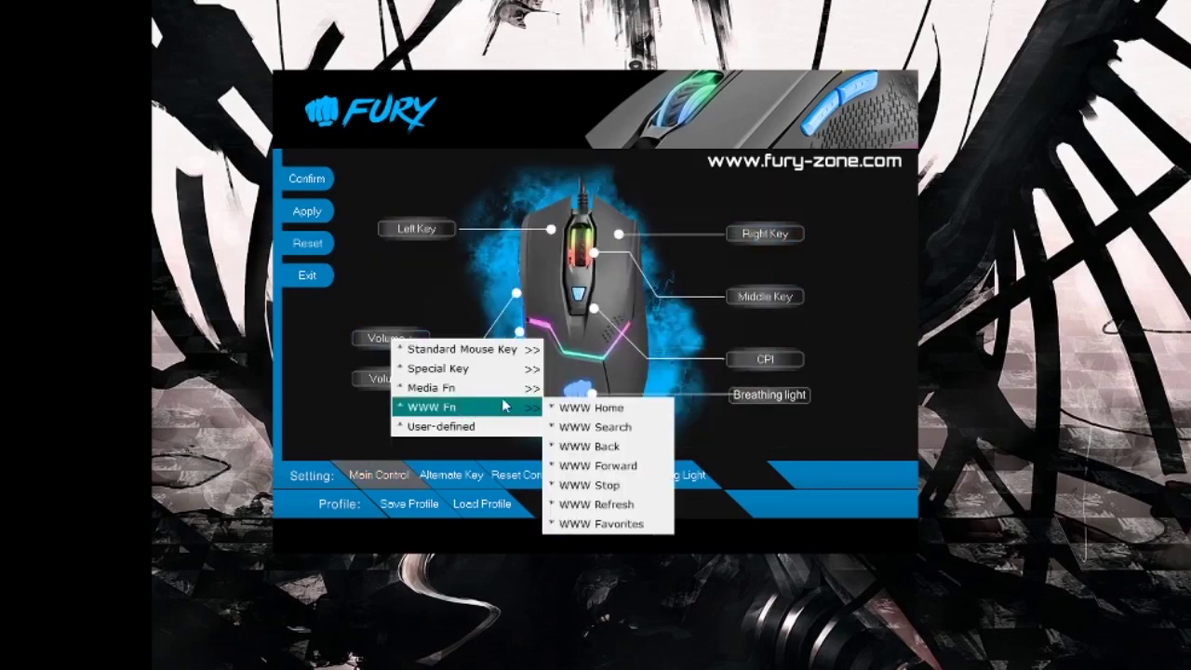
mouse_move(507, 369)
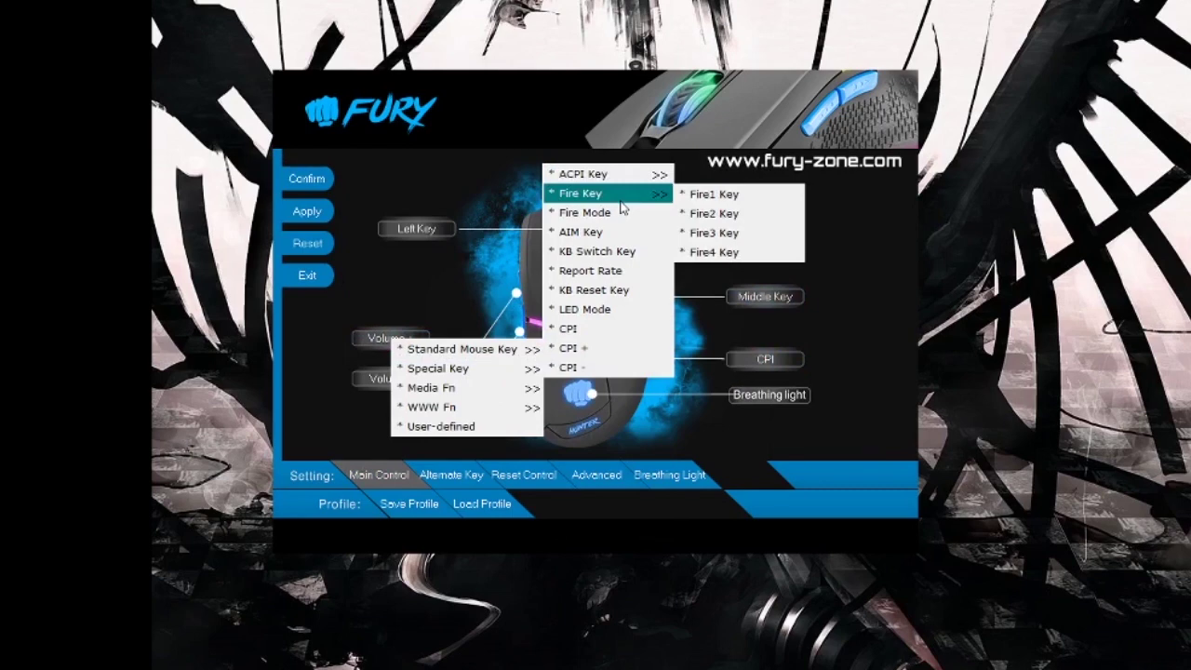
mouse_move(642, 194)
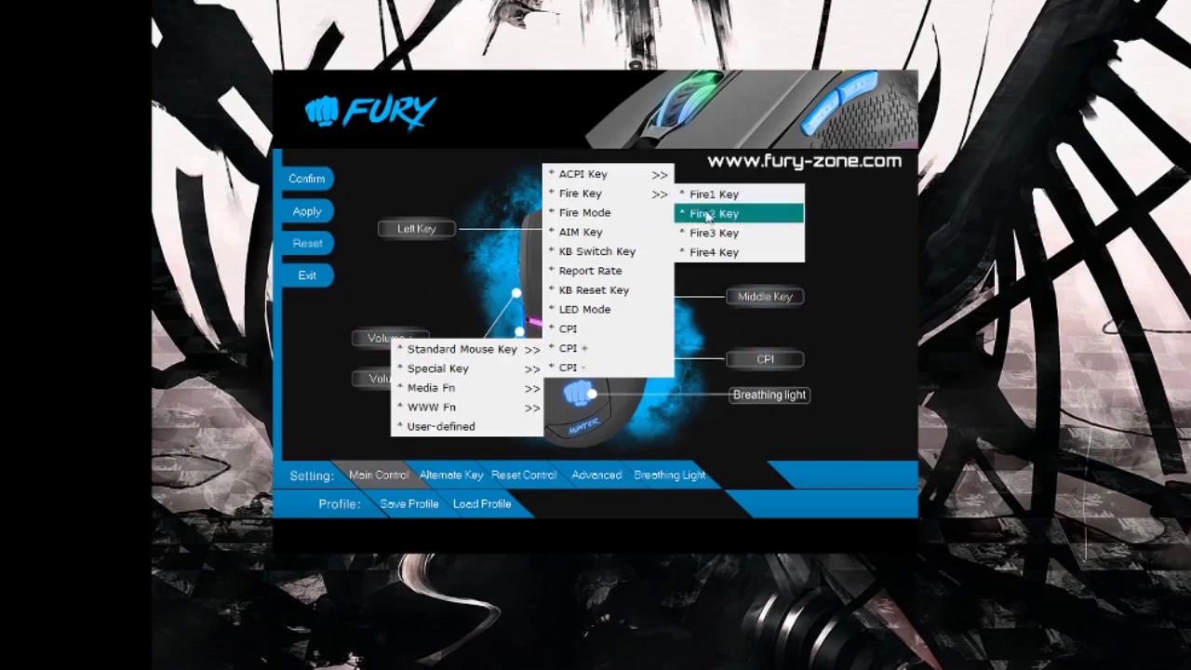
click(845, 418)
click(656, 475)
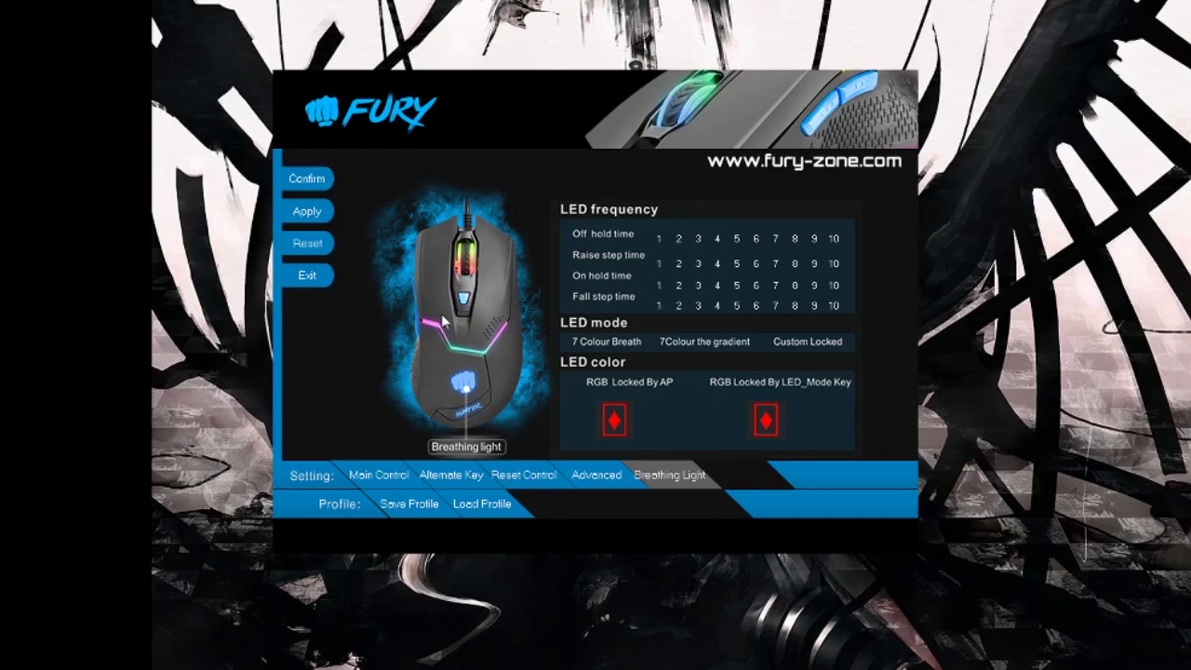
Step: Select the 7 Colour Breath LED mode, briefly trying the Colour the gradient option
click(567, 342)
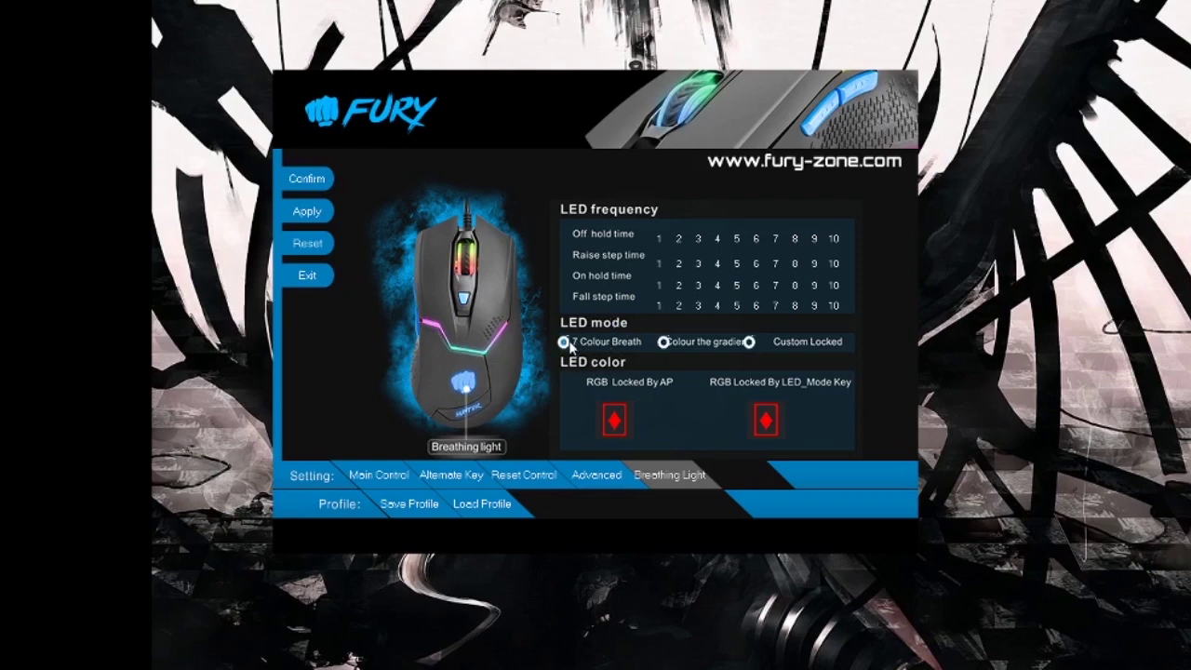
click(663, 342)
Step: Set the LED colour to teal and switch the LED mode to Colour the gradient
click(615, 422)
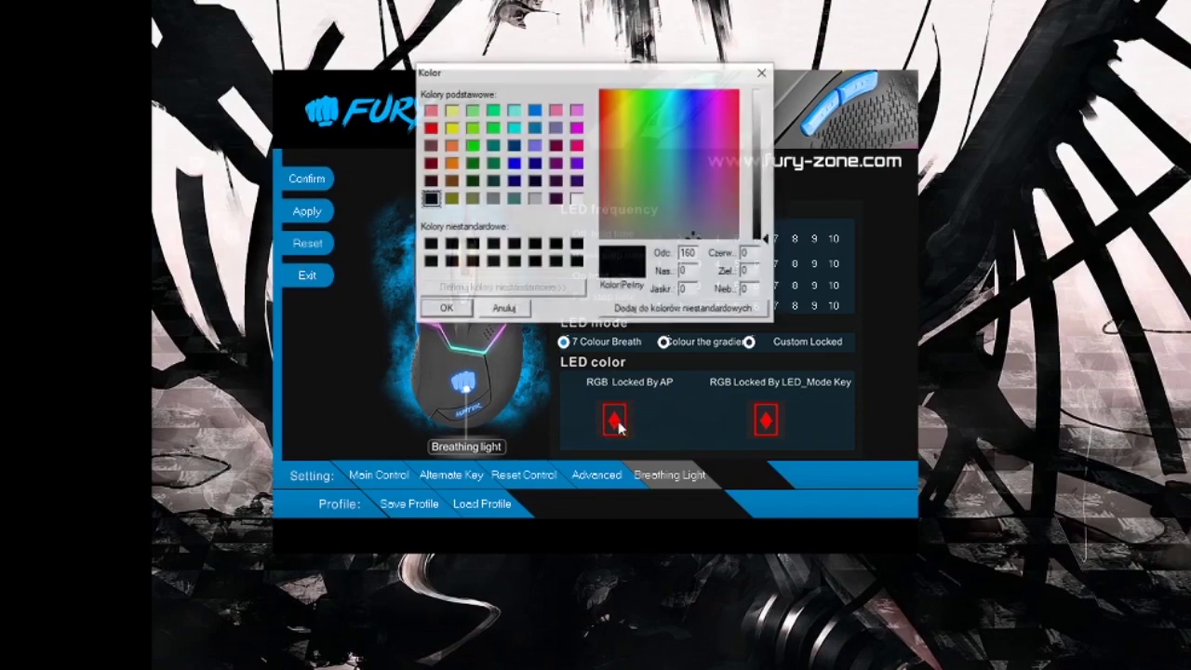
click(513, 198)
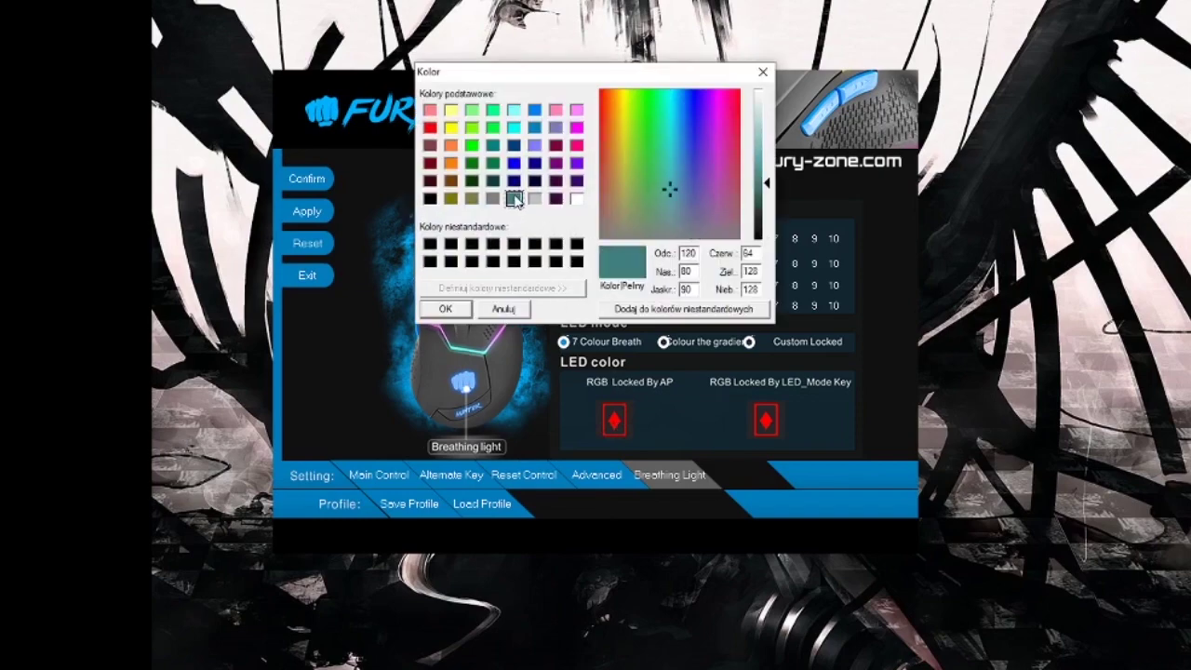
click(444, 307)
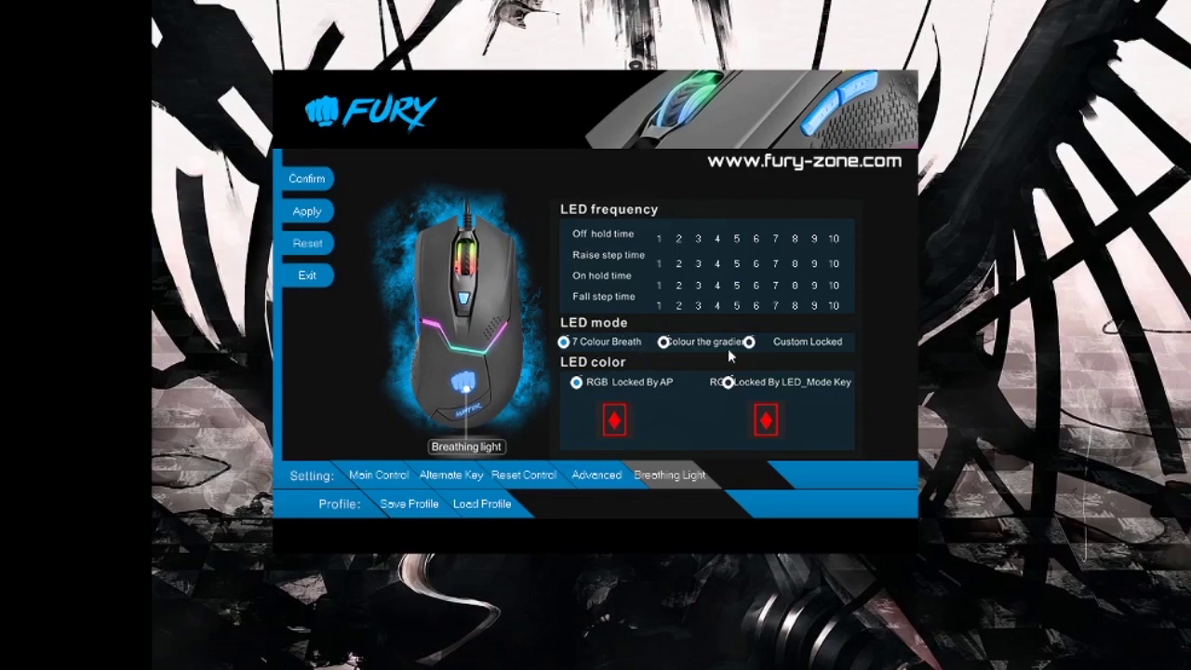
click(662, 341)
Step: Select the Colour the gradient radio button as the breathing light LED mode
click(664, 342)
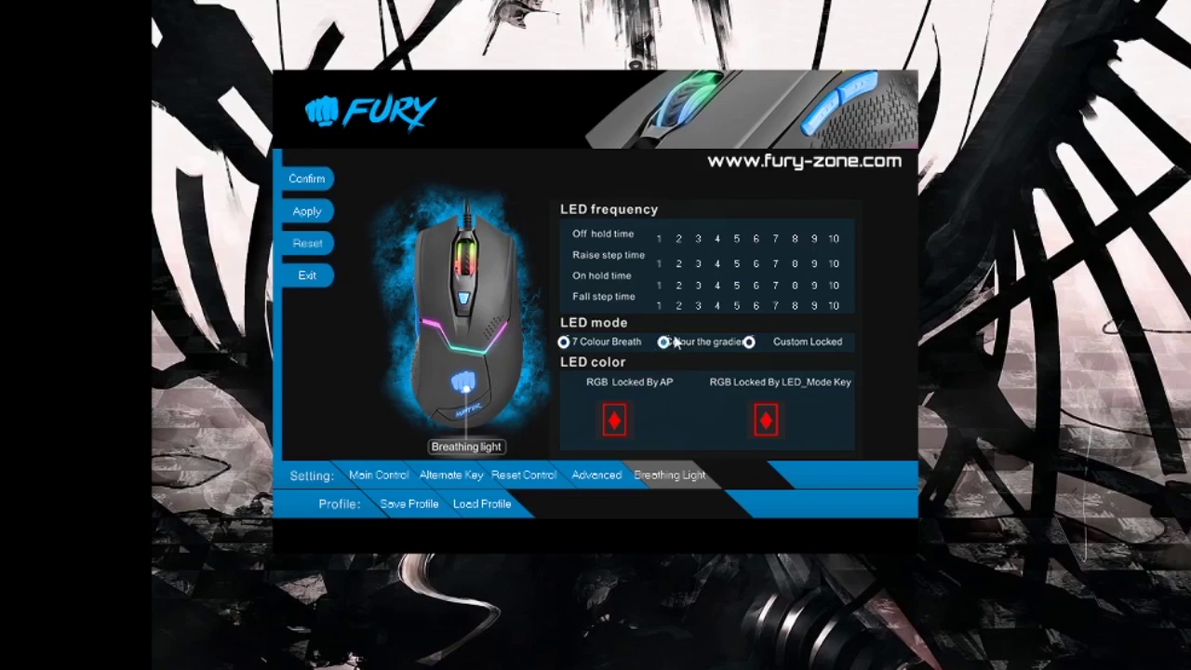